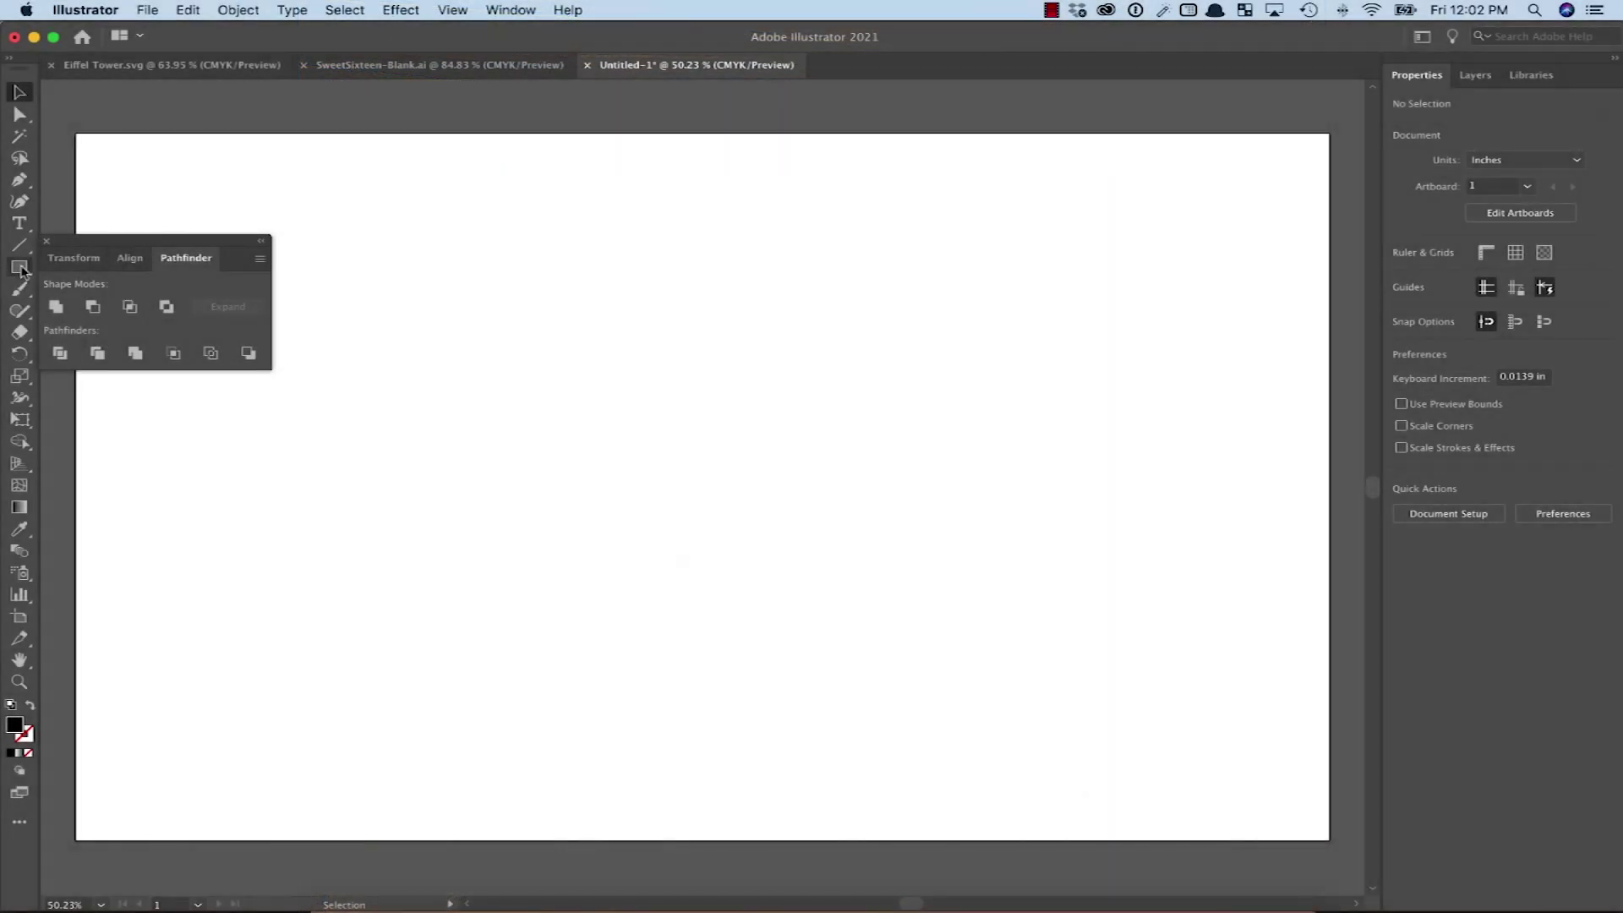
Step: Draw an 8 by 8 inch square with the Rectangle tool
left_click(20, 267)
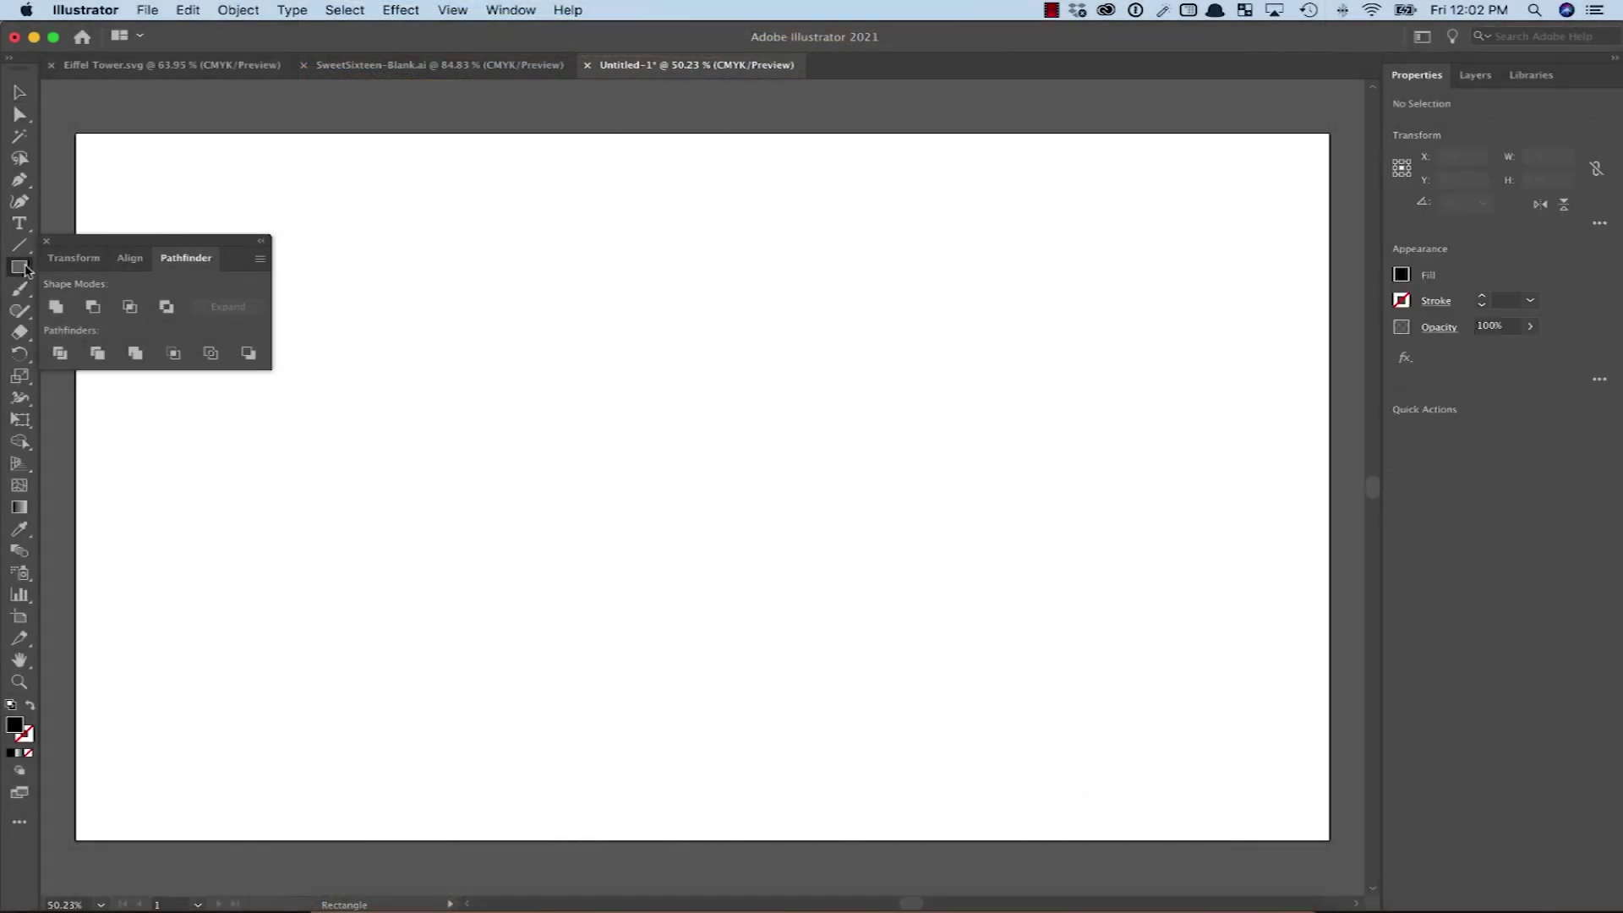
left_click(579, 338)
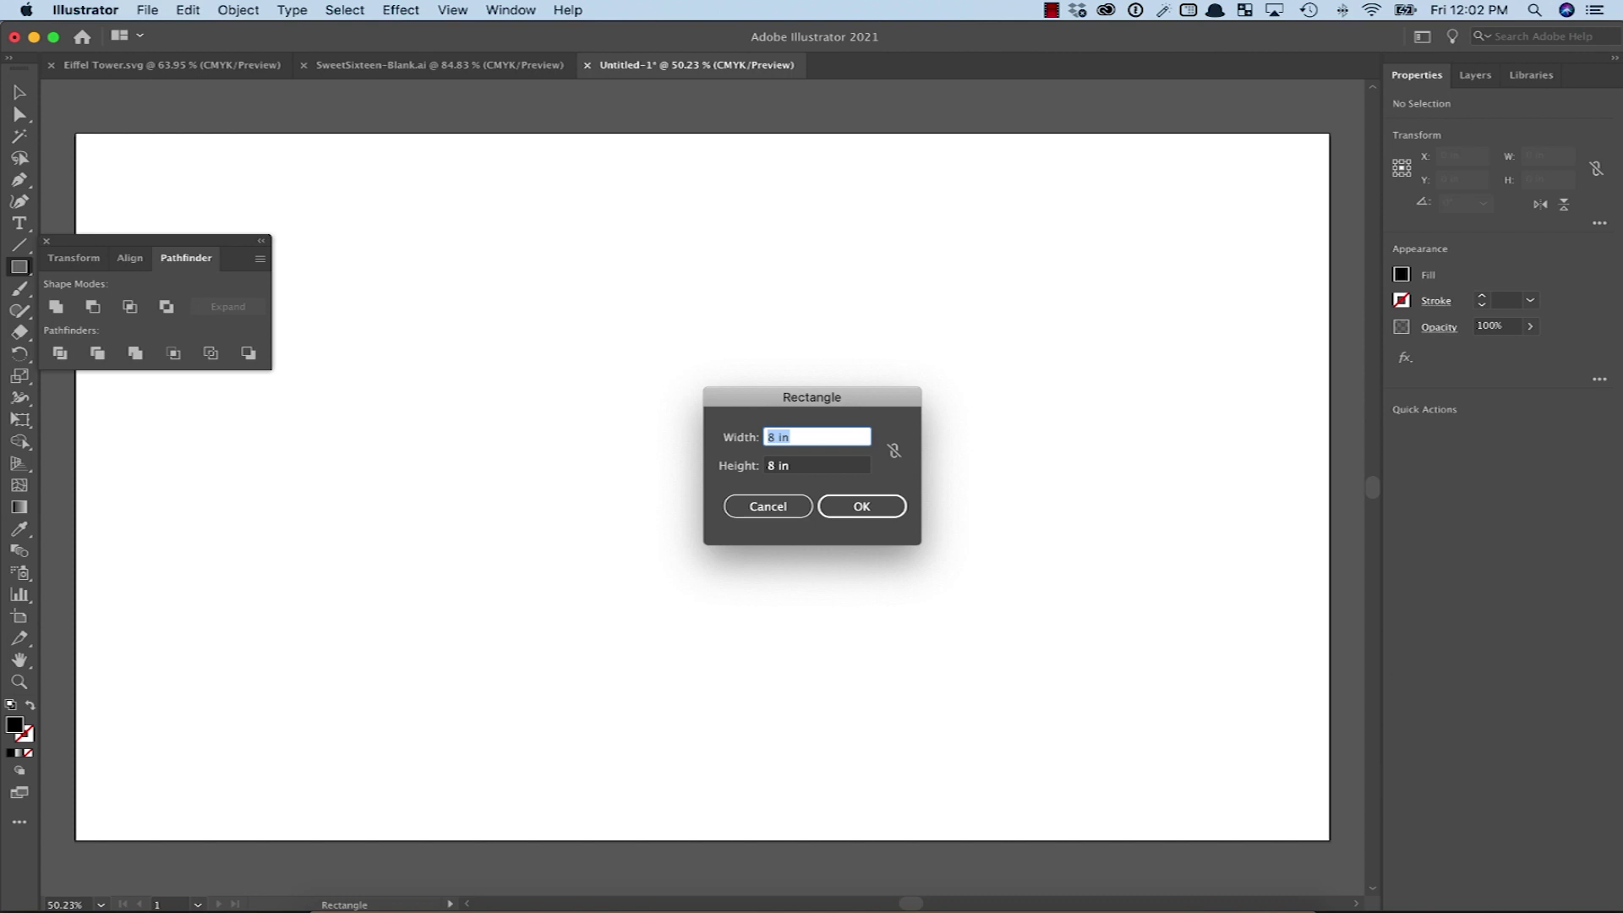
type("8")
key("Tab")
type("8")
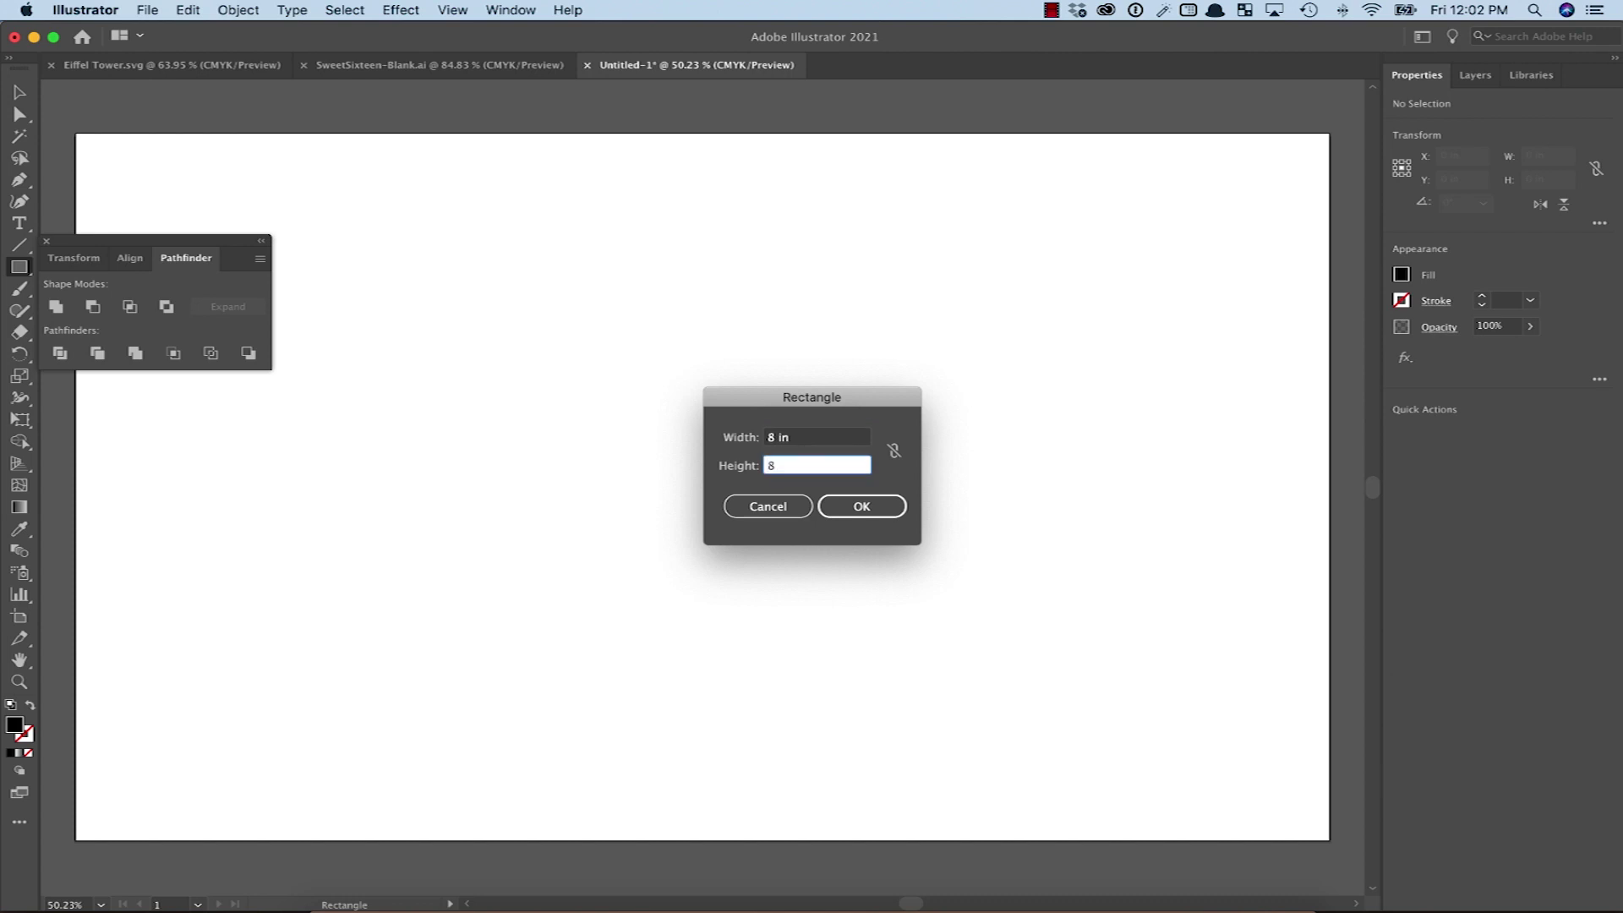
key("Return")
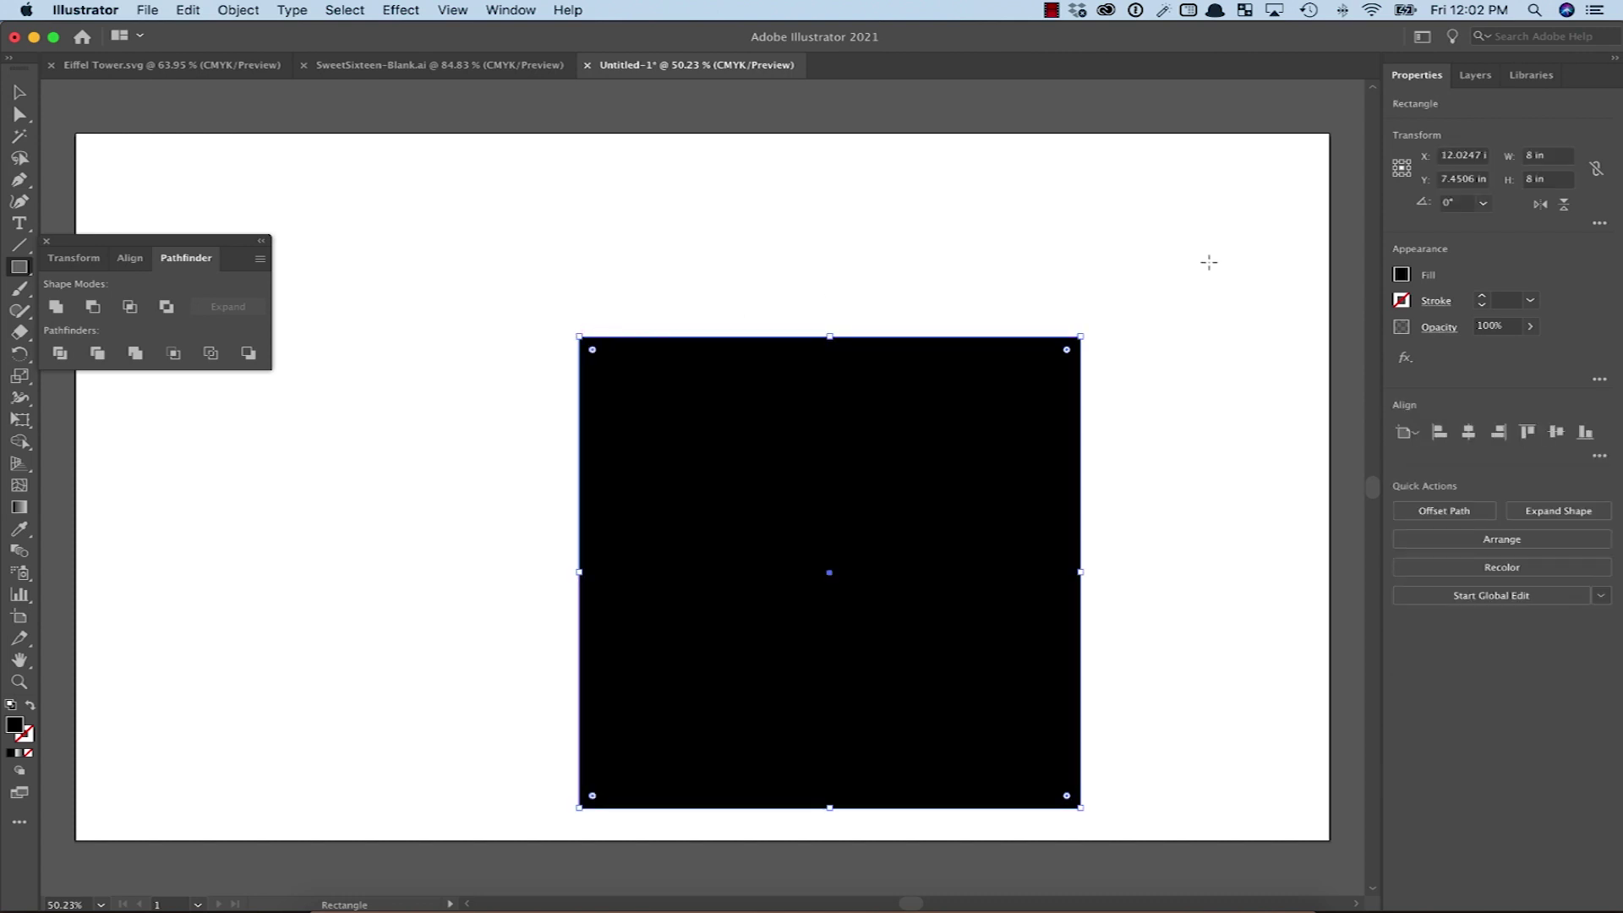
Step: Give the square no fill and a black stroke
left_click(1400, 275)
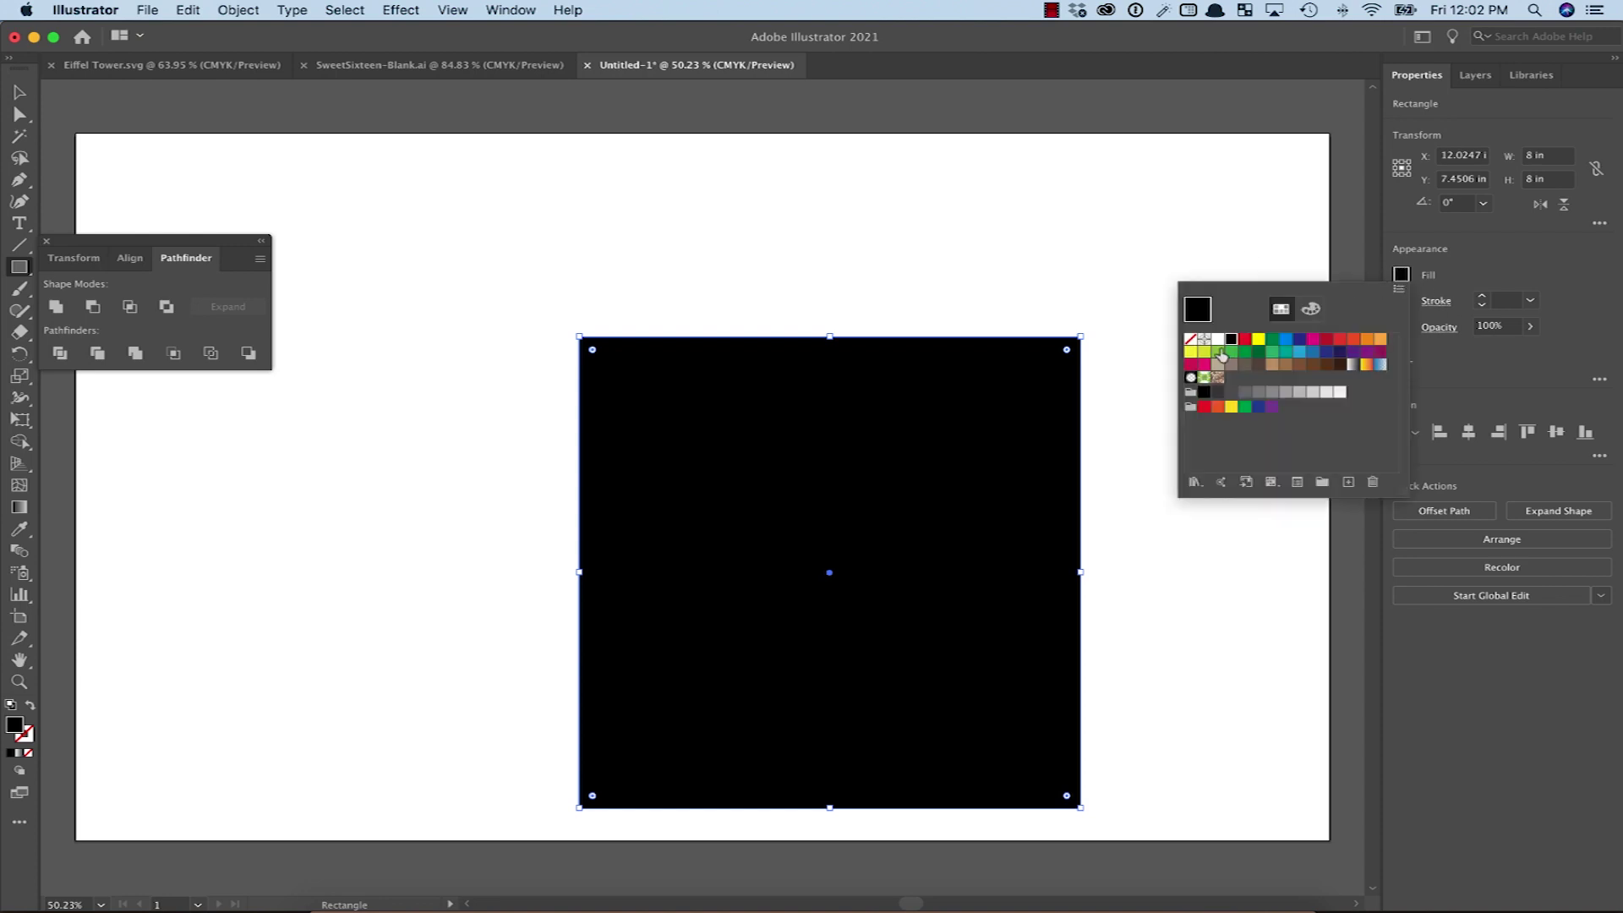
left_click(1190, 339)
left_click(1440, 302)
left_click(1401, 301)
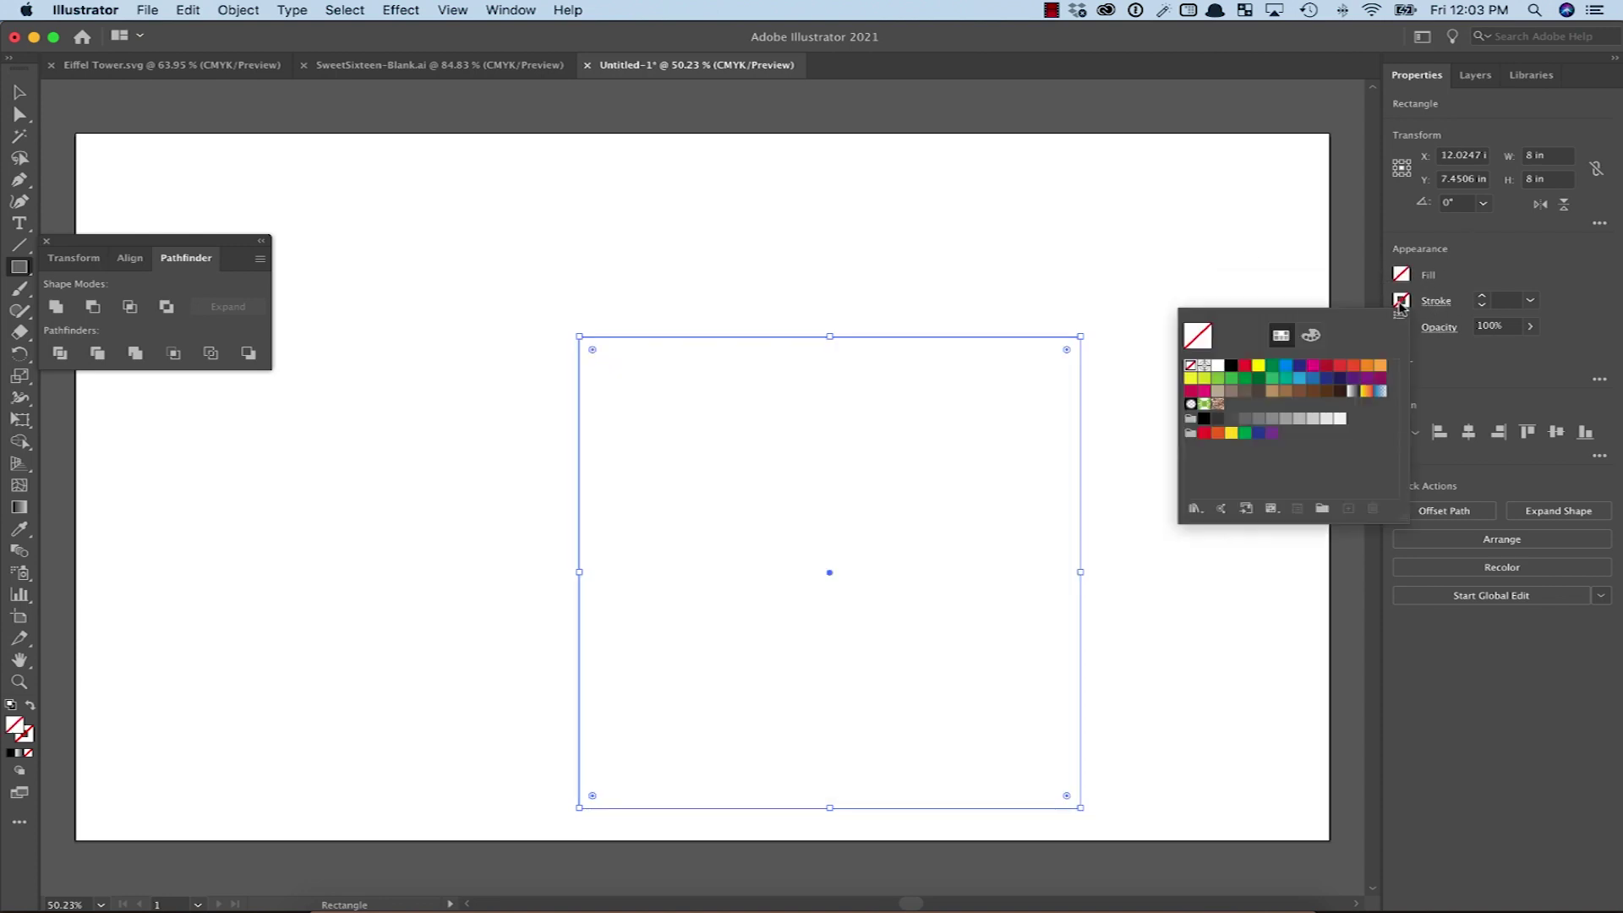
left_click(1233, 366)
left_click(1201, 245)
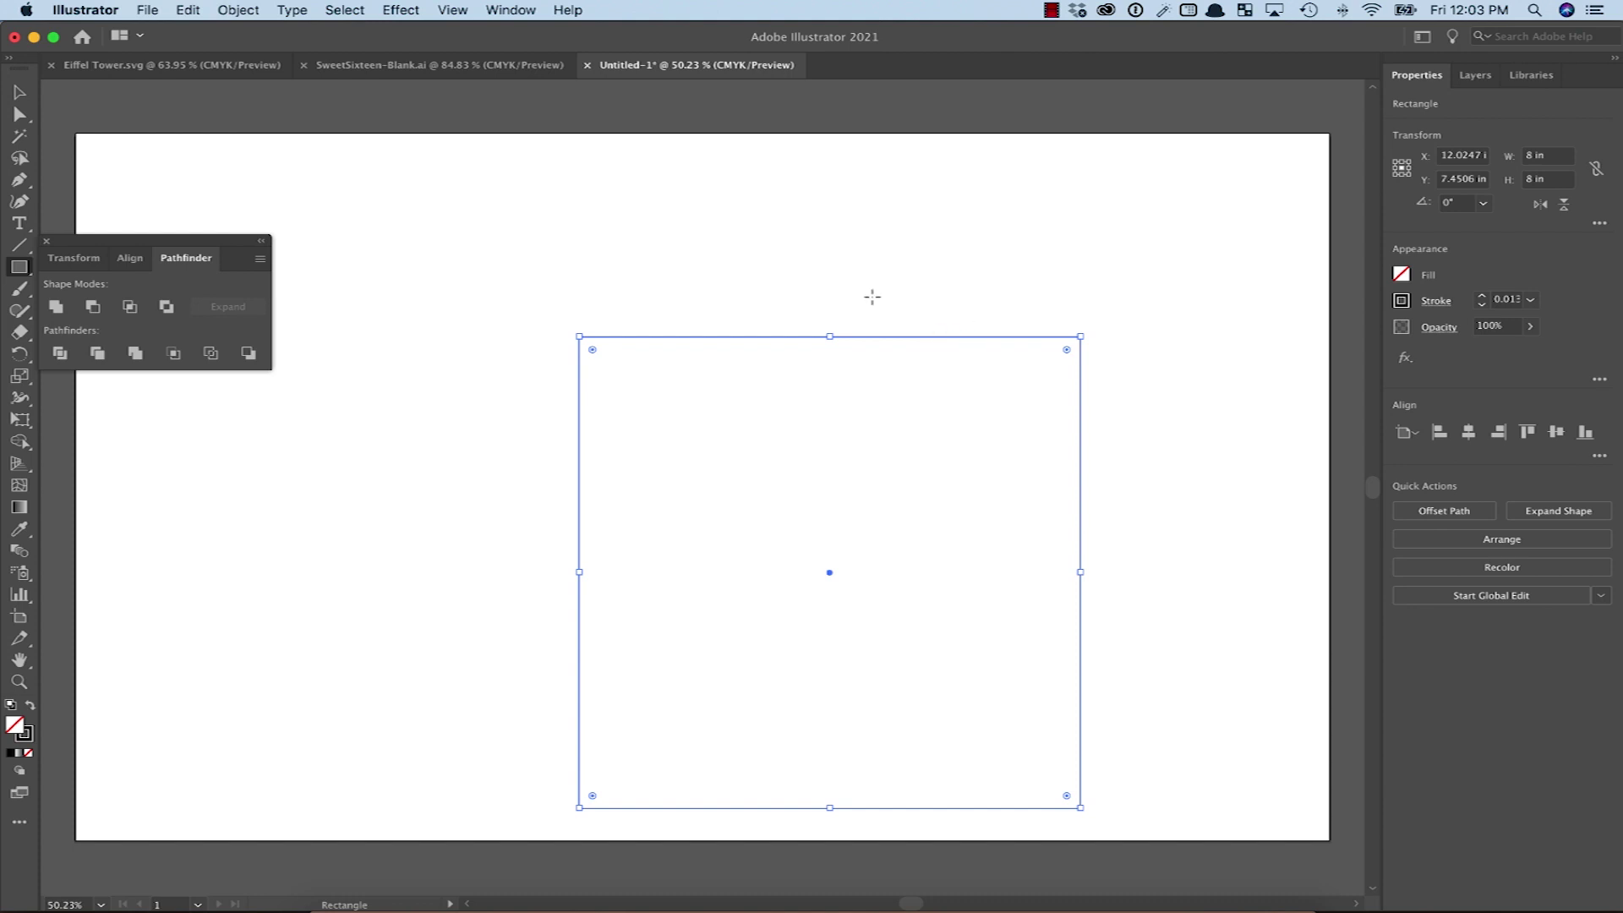
left_click(19, 91)
Step: Move the square up-left, then type 'Sweet' in Snowman font, enlarged to span the square
left_click_drag(708, 337, 606, 219)
left_click(633, 232)
key("t")
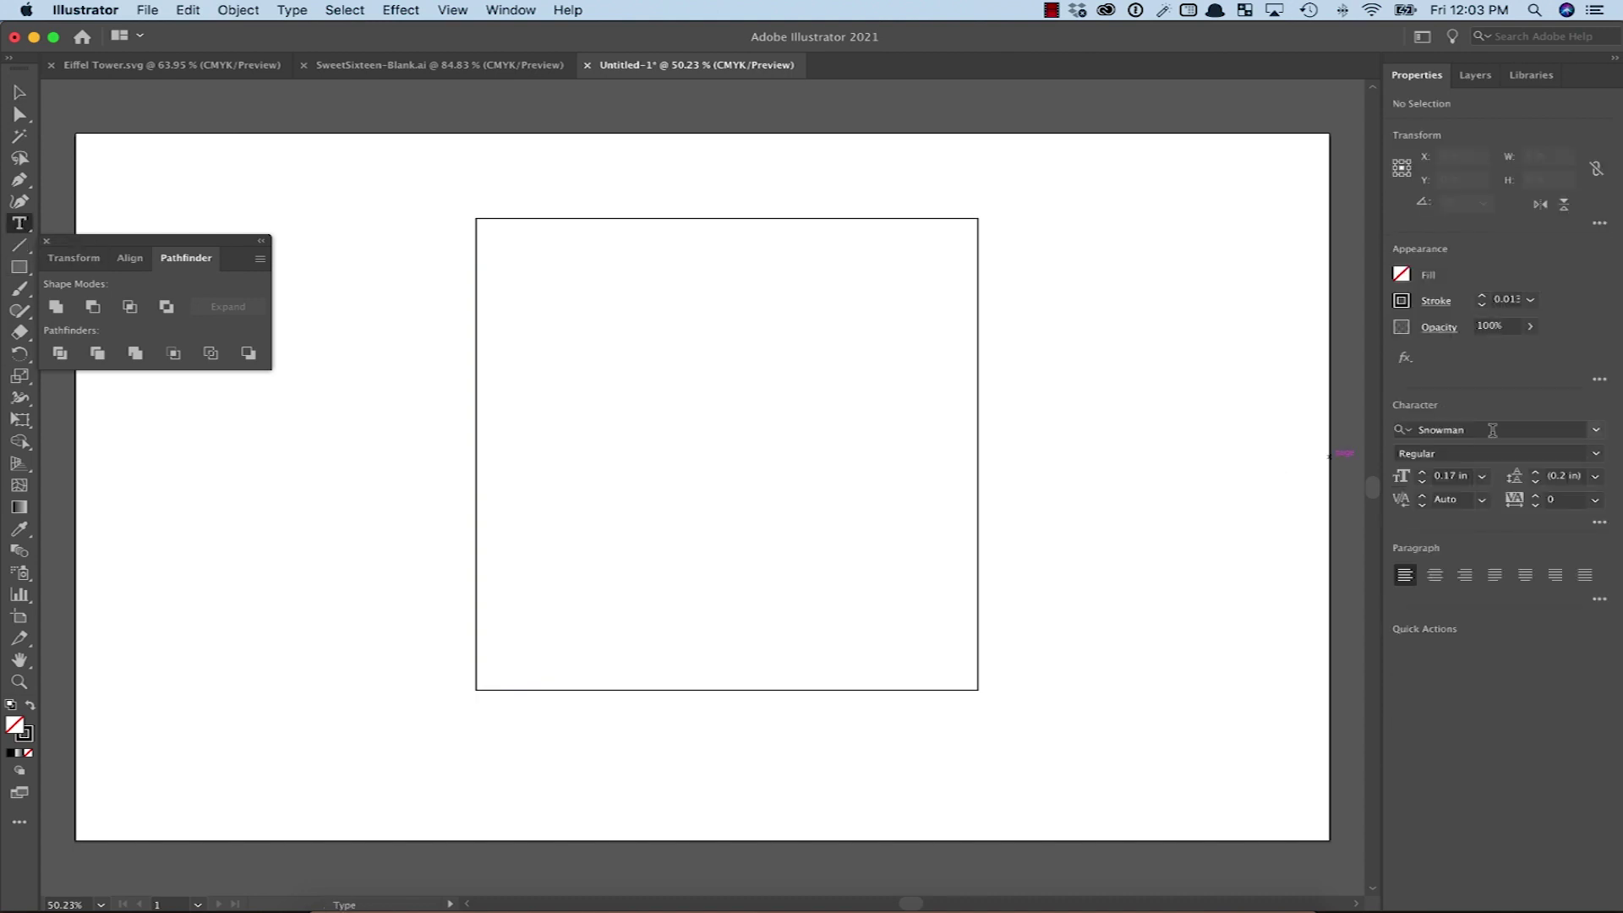
left_click(1497, 428)
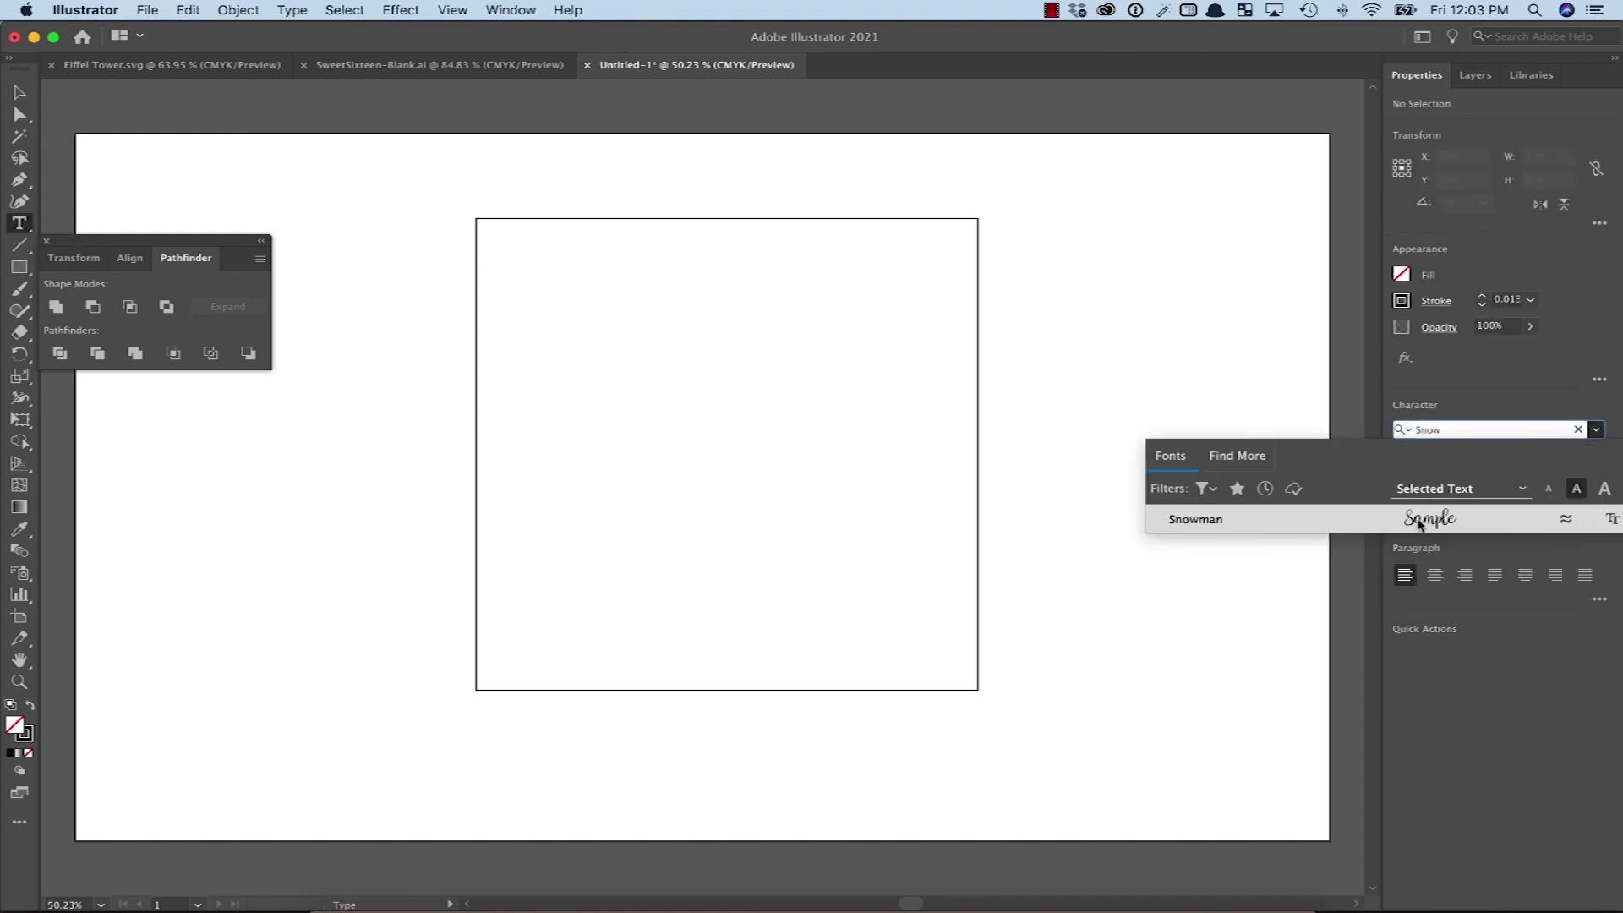
left_click(1403, 518)
left_click(541, 269)
type("Sweet")
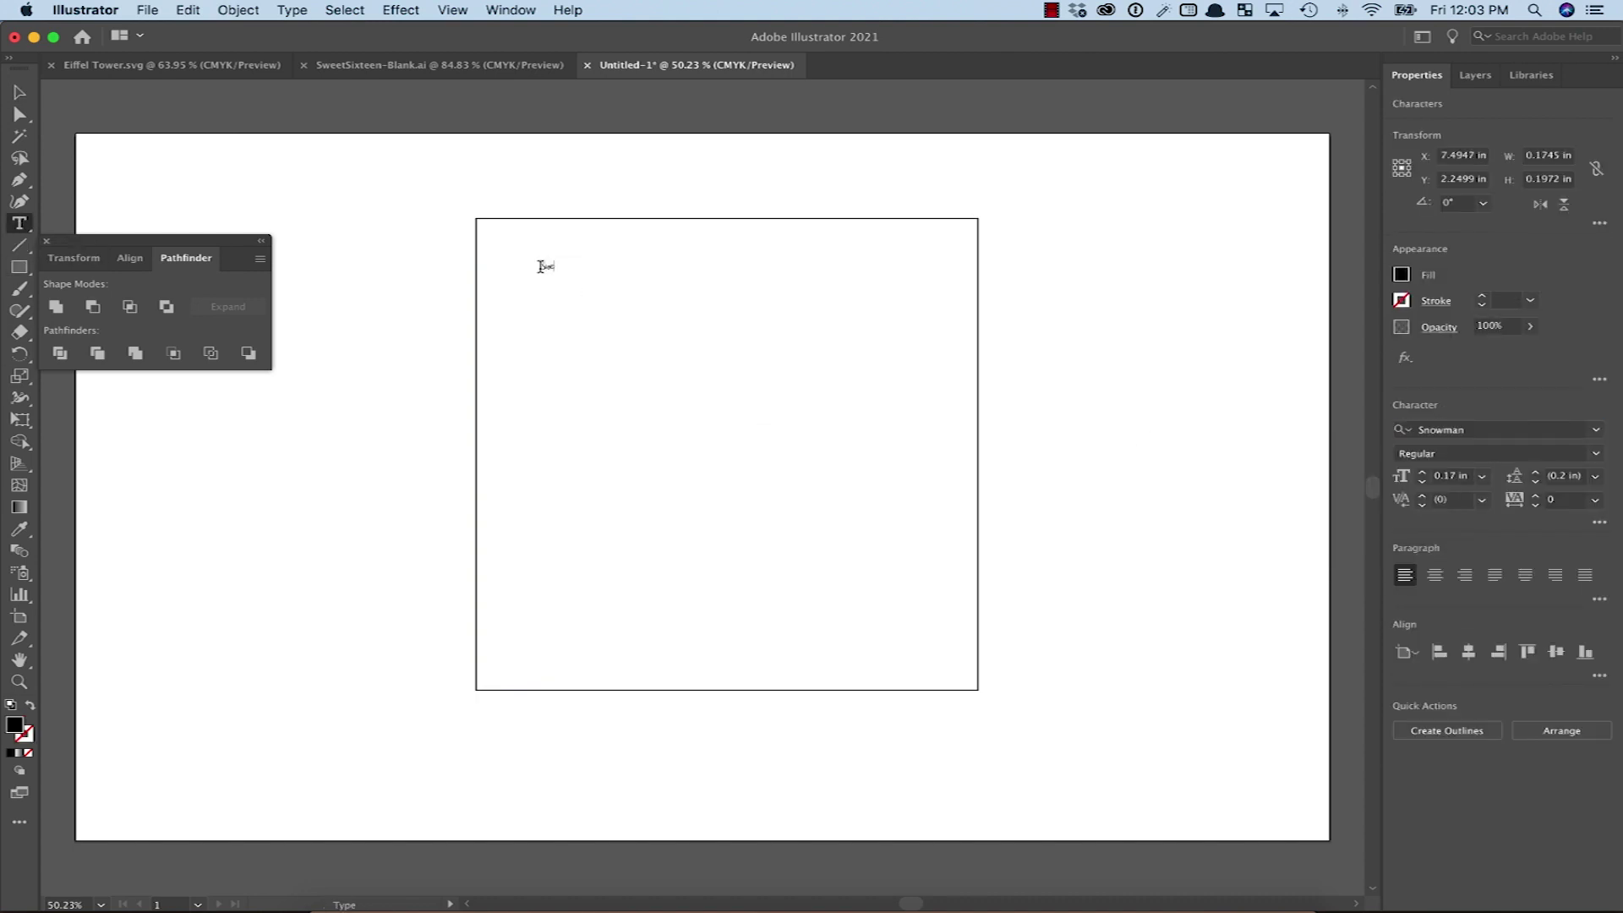
left_click(19, 91)
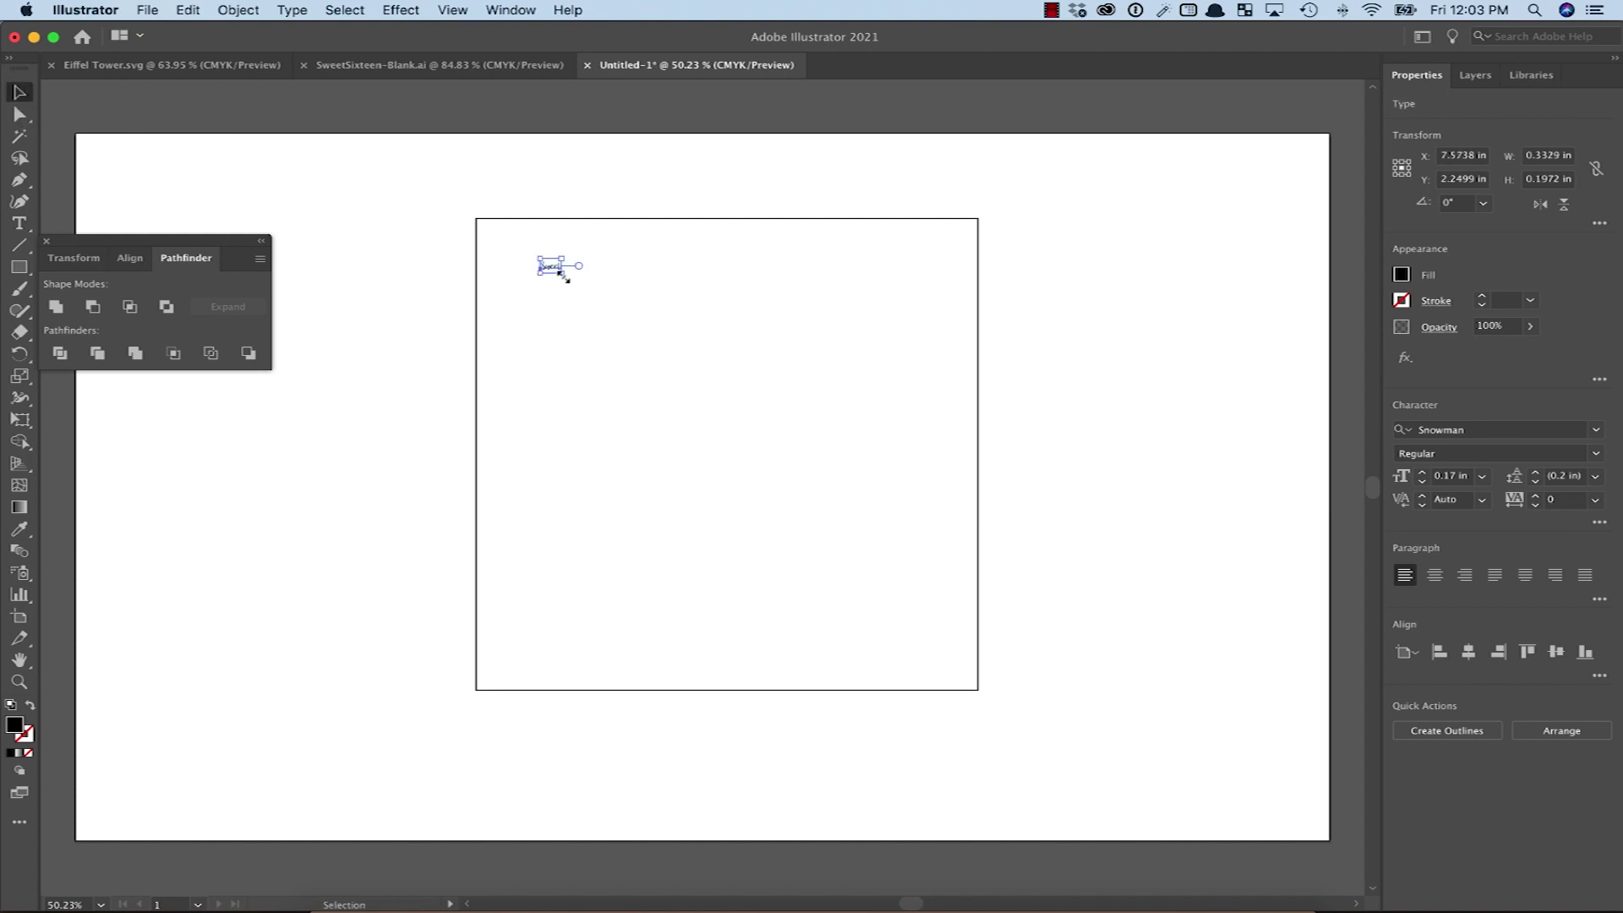
left_click_drag(559, 272, 1006, 552)
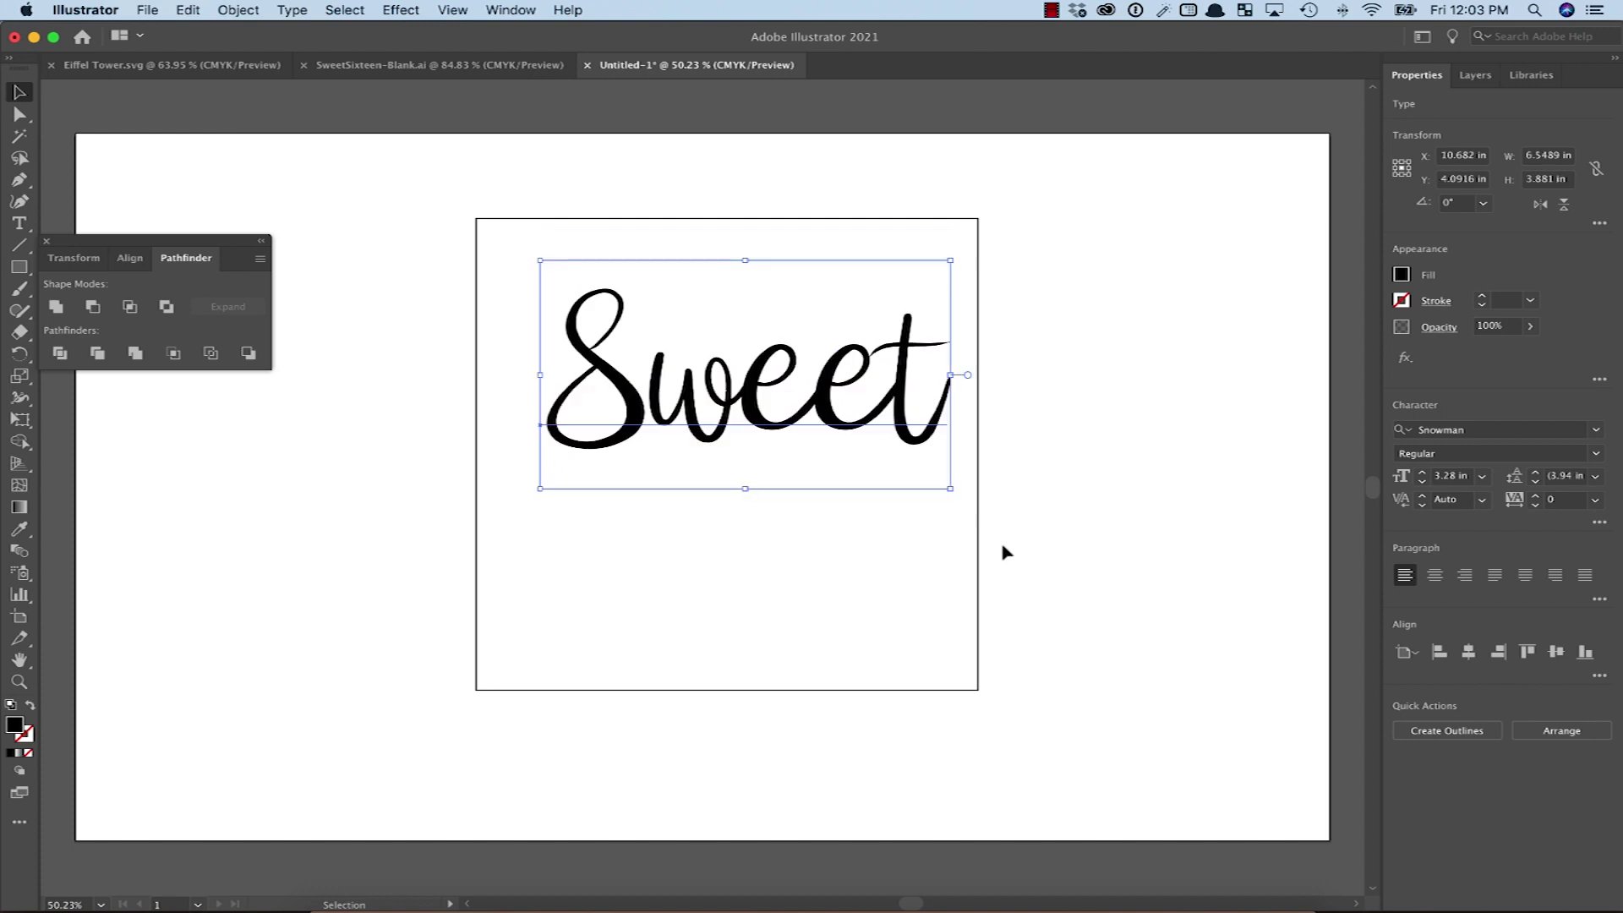
Step: Add 'Sixteen' below Sweet, scaled to match and moved up under it
left_click(20, 224)
left_click(587, 519)
type("Sixteen")
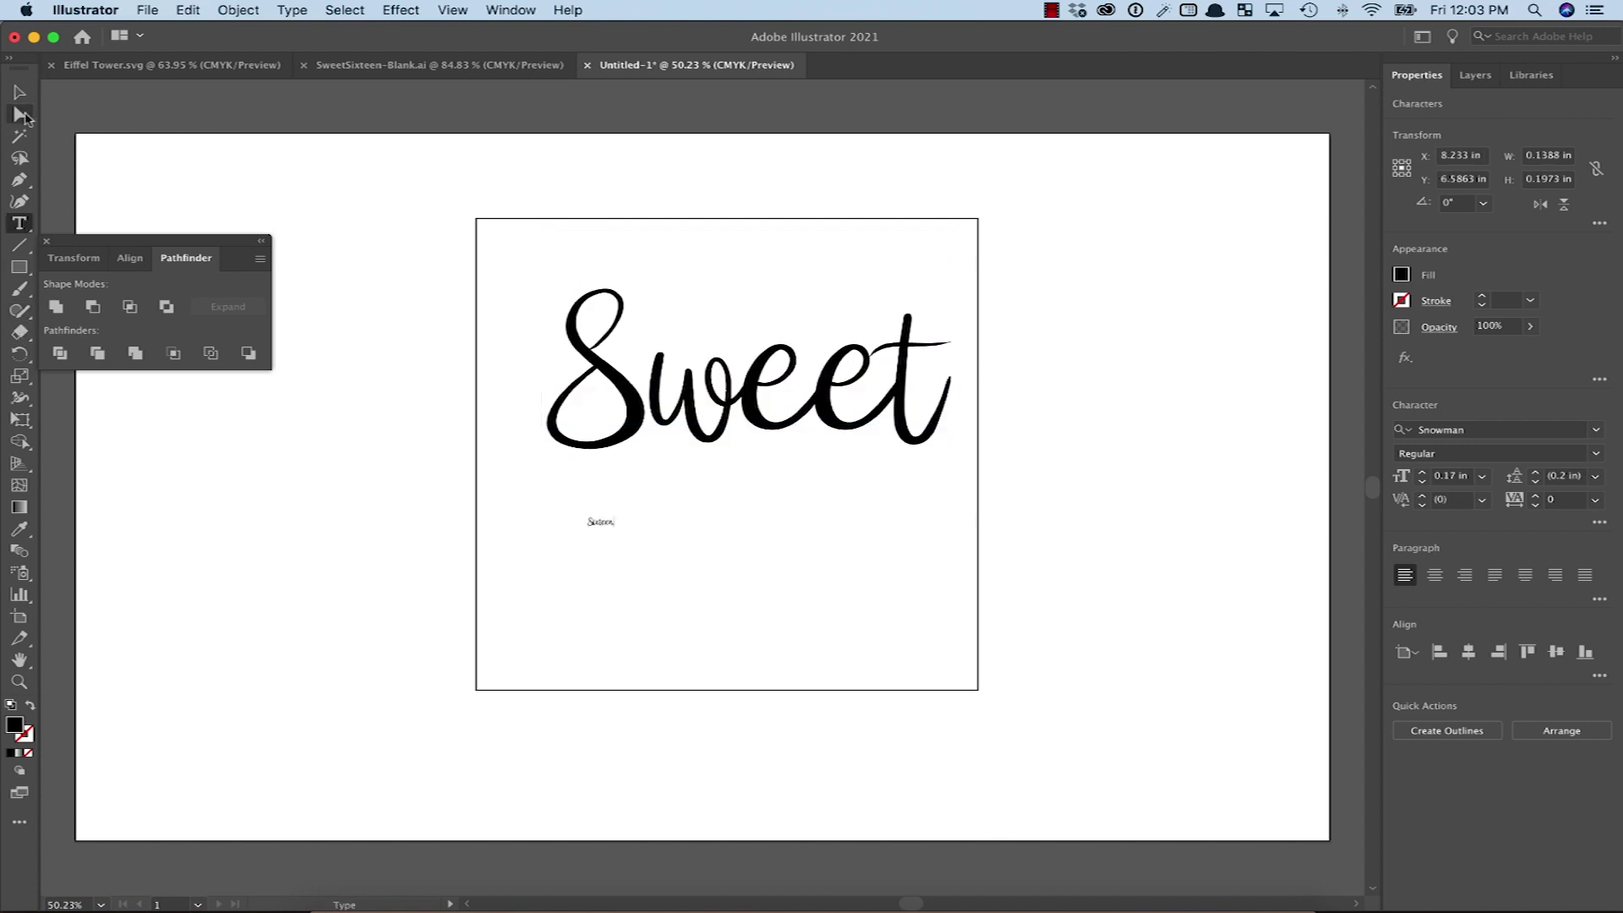
left_click(20, 91)
left_click_drag(621, 533, 1077, 828)
left_click_drag(845, 629, 730, 511)
Step: Tilt Sweet slightly and nudge it vertically into position
left_click(747, 371)
left_click_drag(747, 253, 755, 254)
key("Down")
key("Down")
key("Down")
key("Down")
key("Down")
key("Down")
key("Down")
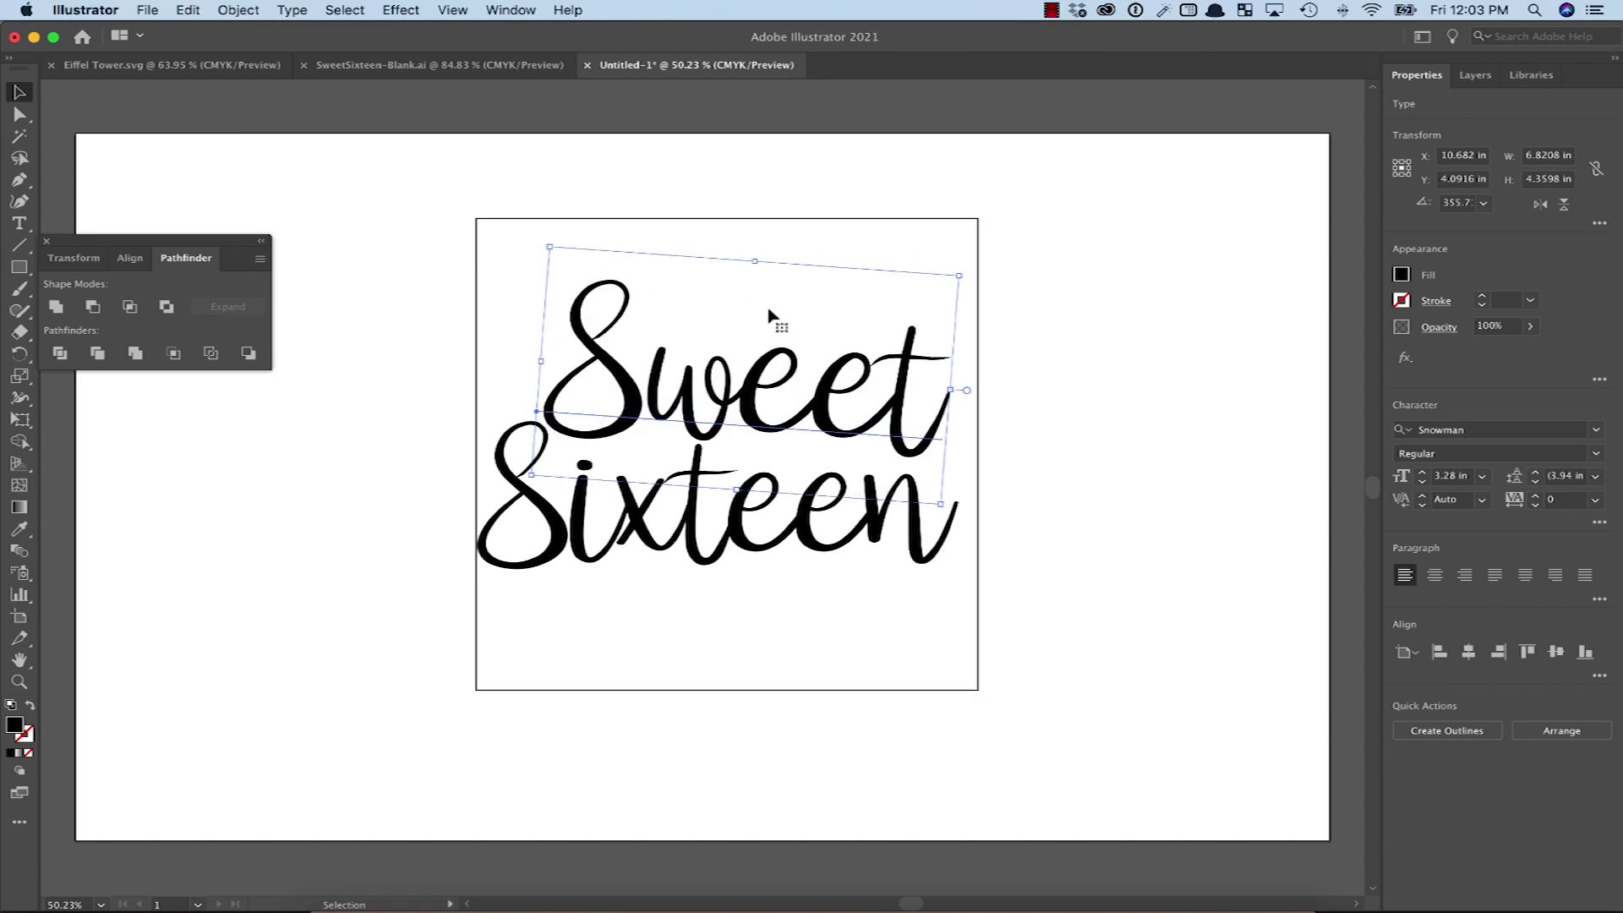
key("Down")
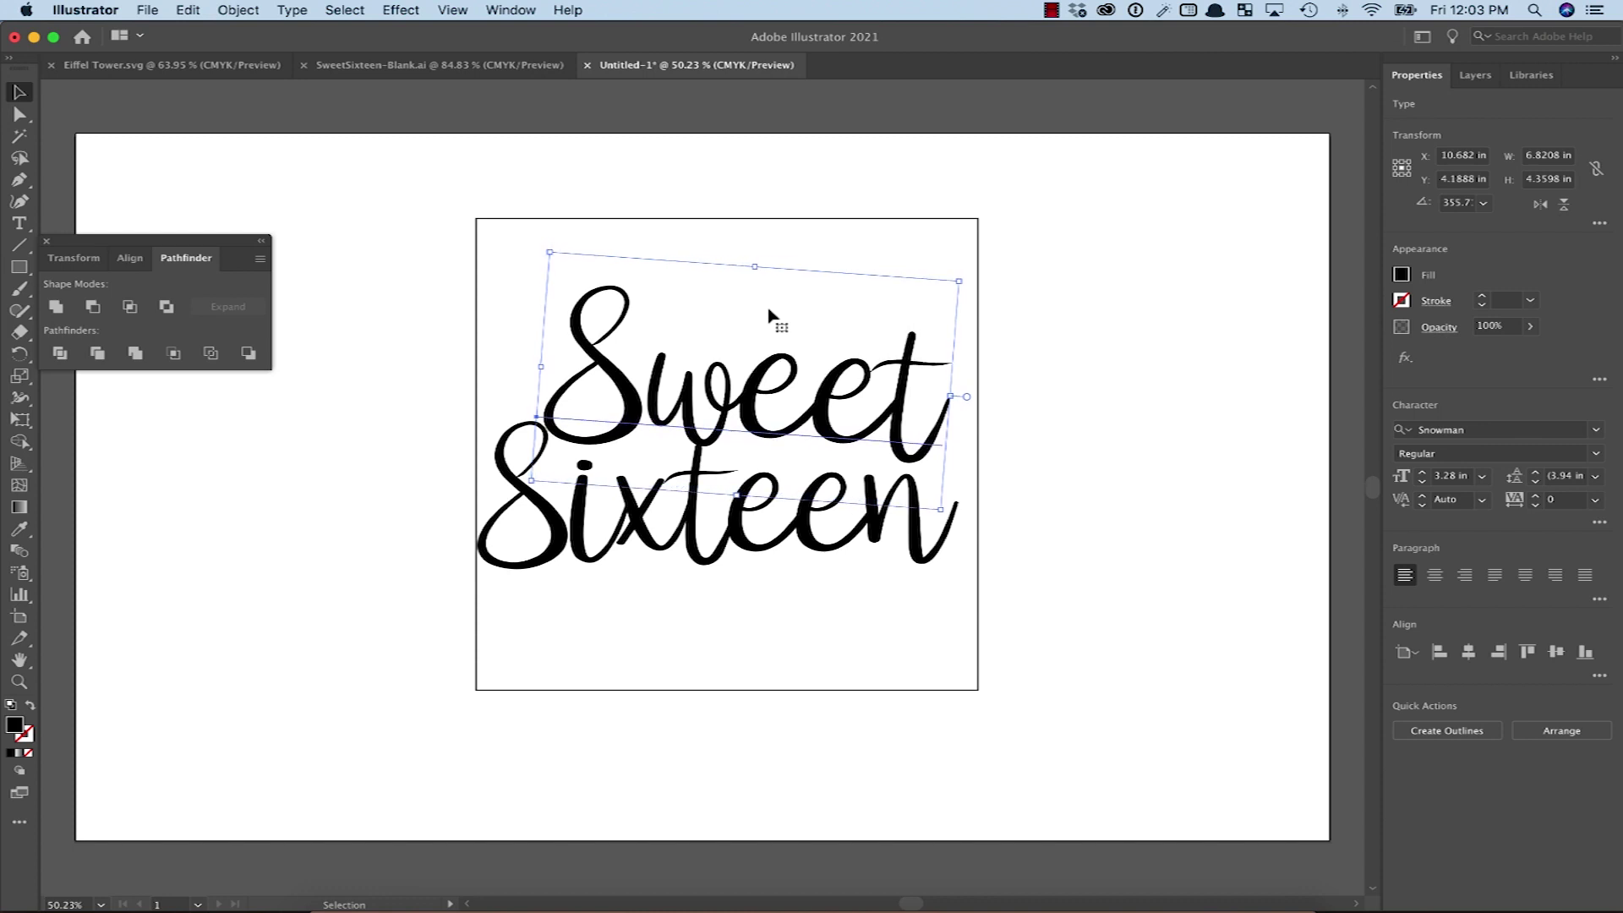
key("Up")
key("Up")
key("Up")
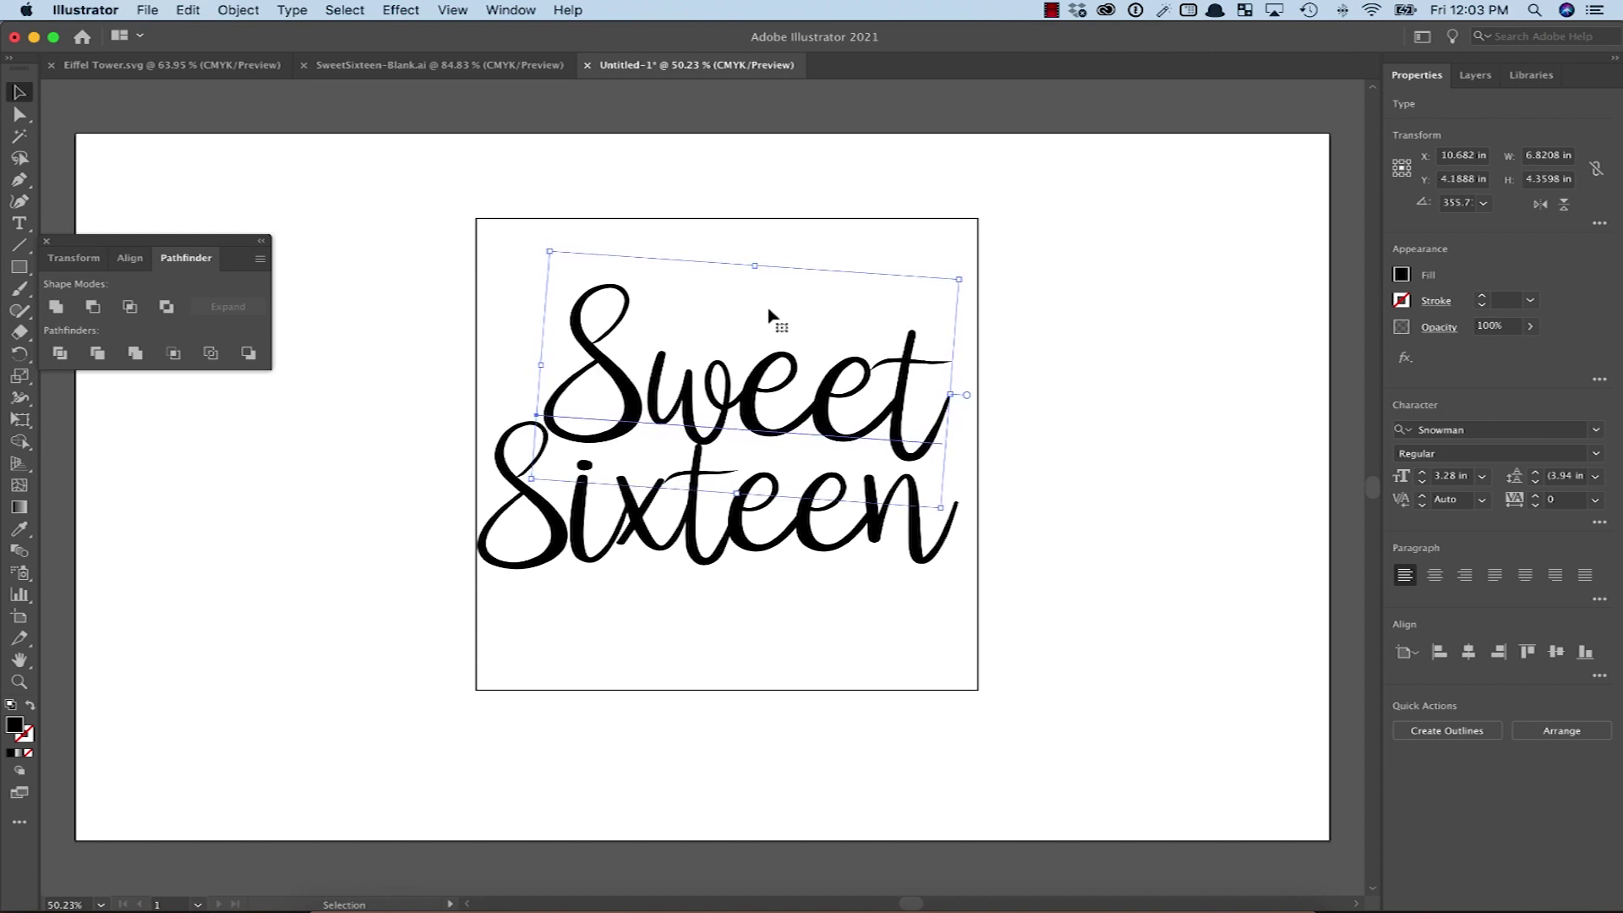
left_click(1152, 398)
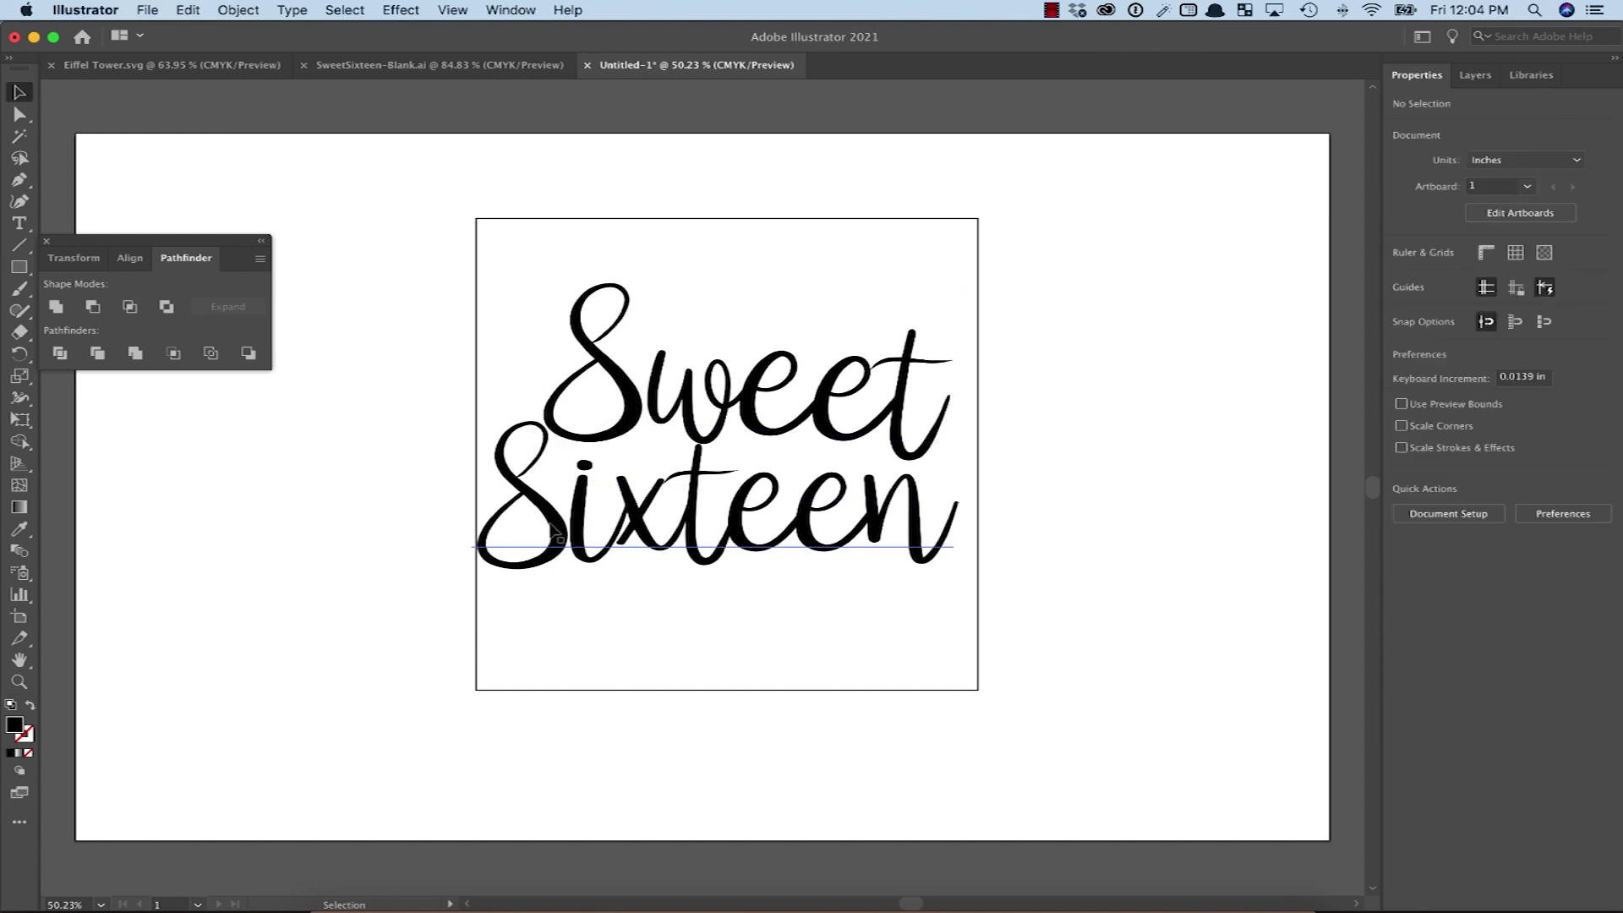
Step: Convert Sweet and Sixteen to outlines and ungroup the letter shapes
left_click(647, 340)
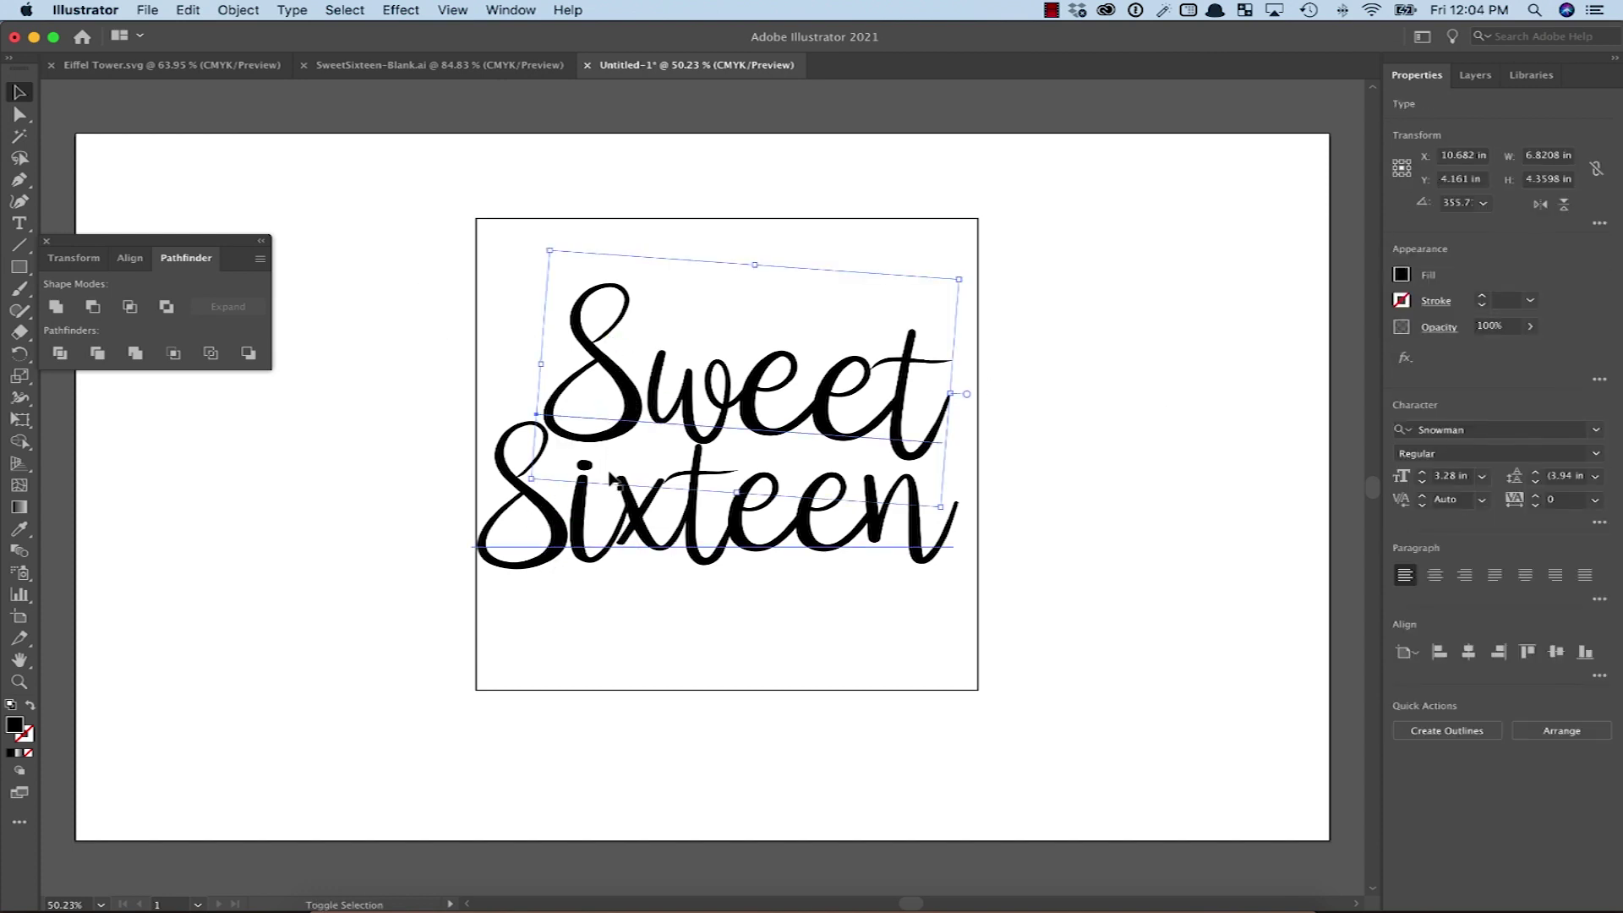
left_click(575, 506, "shift")
left_click(292, 9)
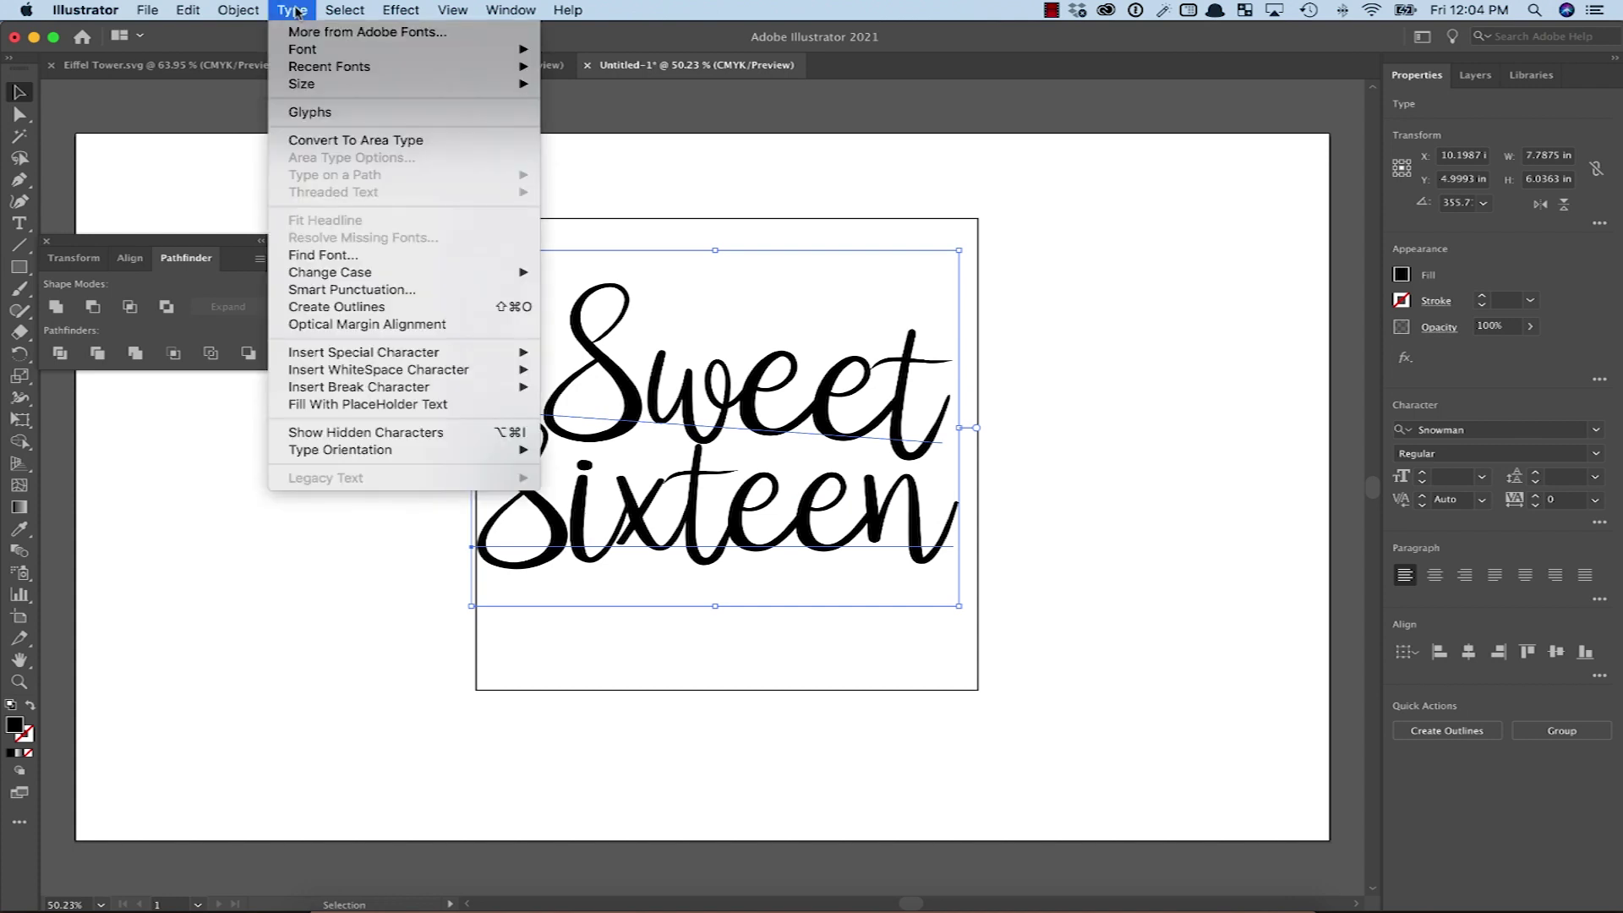
left_click(355, 309)
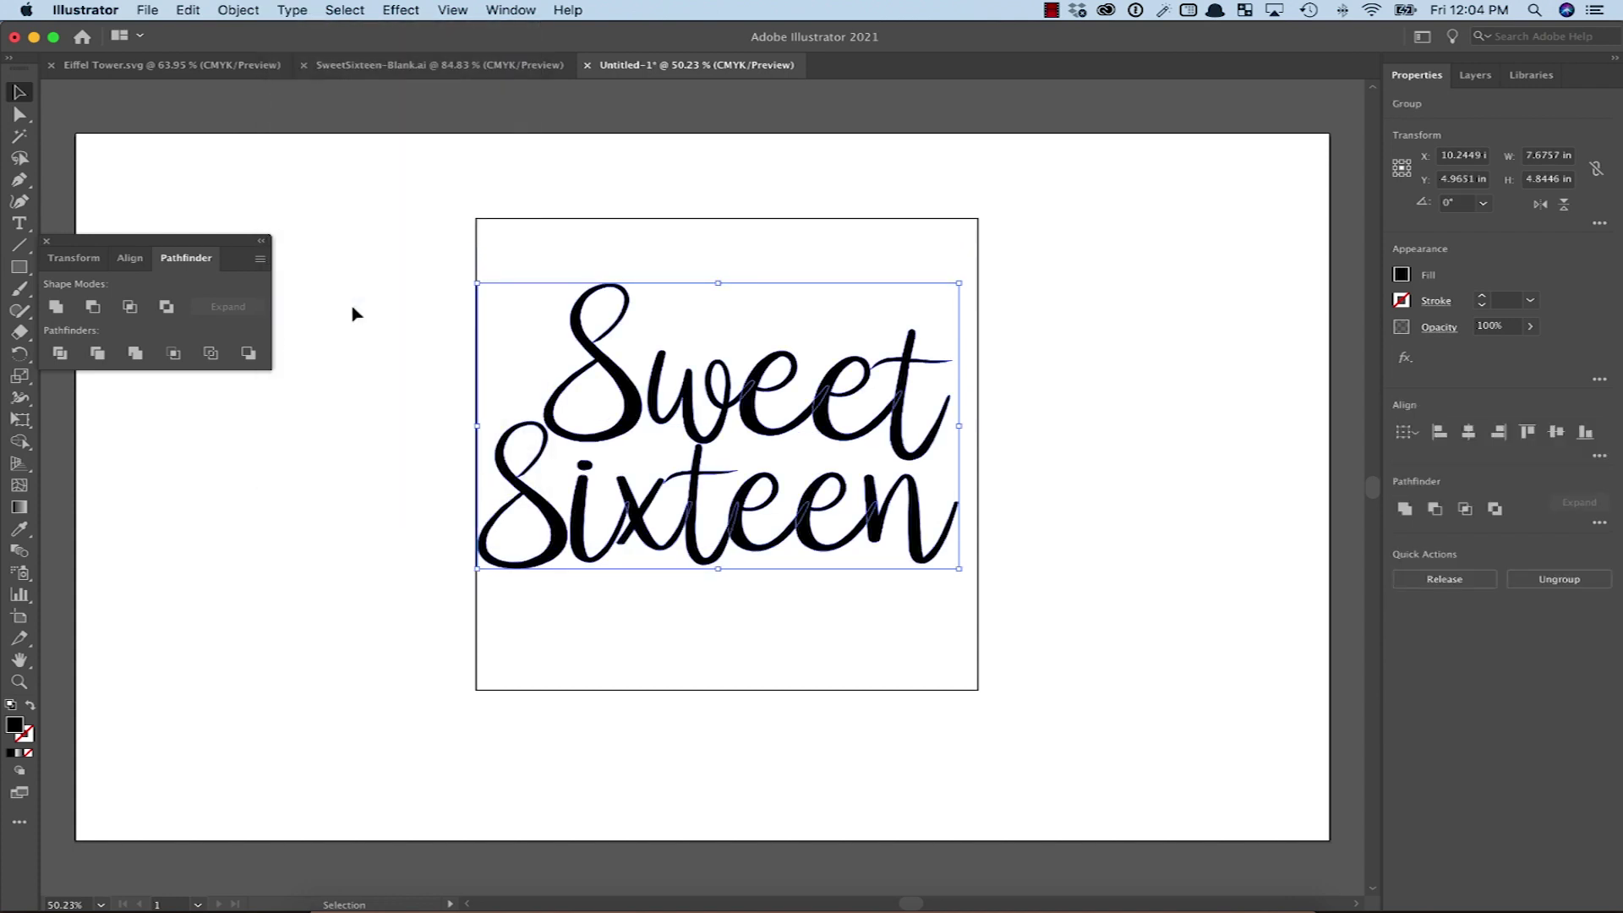
left_click(196, 10)
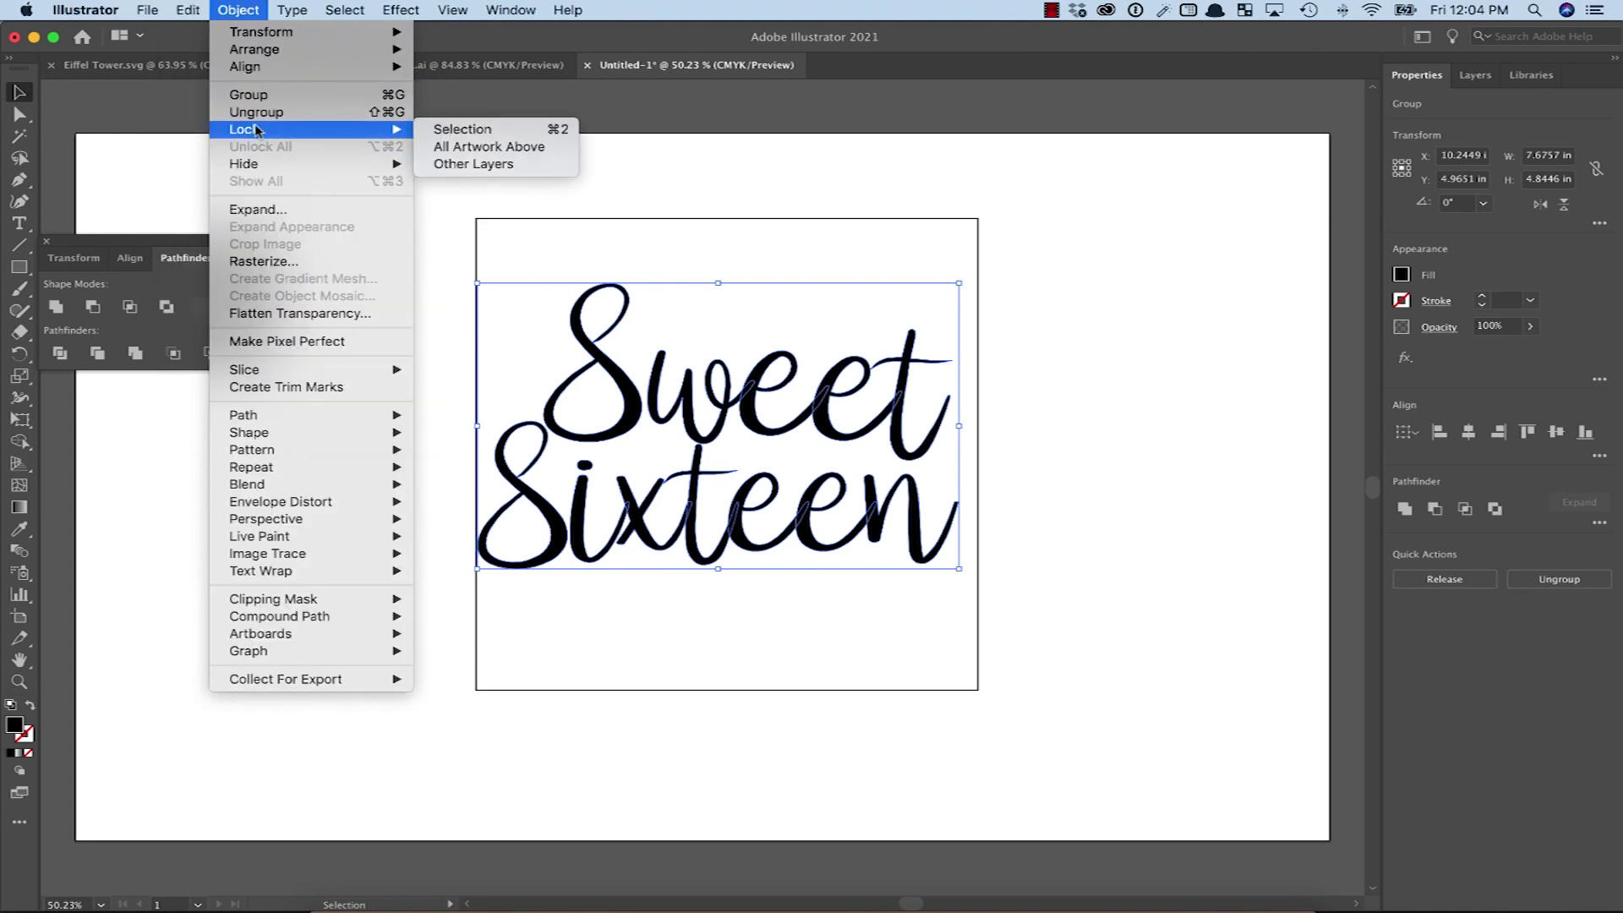
left_click(254, 105)
left_click(1075, 458)
Step: Shift Sweet and its S slightly down and right to overlap Sixteen
left_click(630, 359)
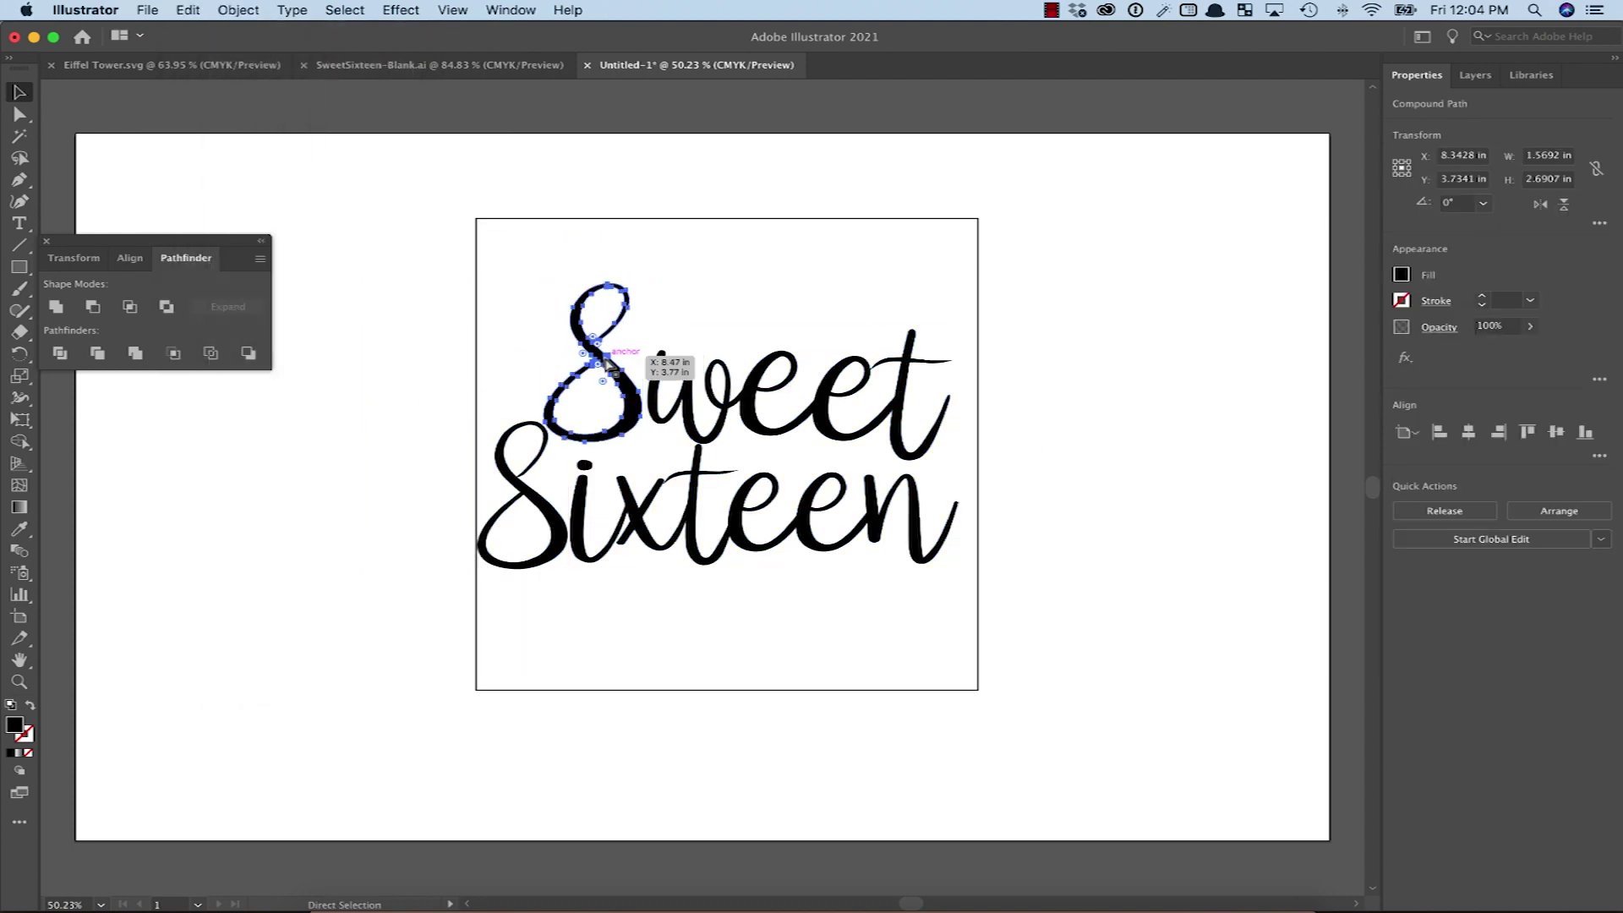
left_click(750, 419, "shift")
left_click_drag(909, 457, 931, 479)
left_click(972, 485)
left_click(668, 467)
left_click_drag(643, 443, 676, 454)
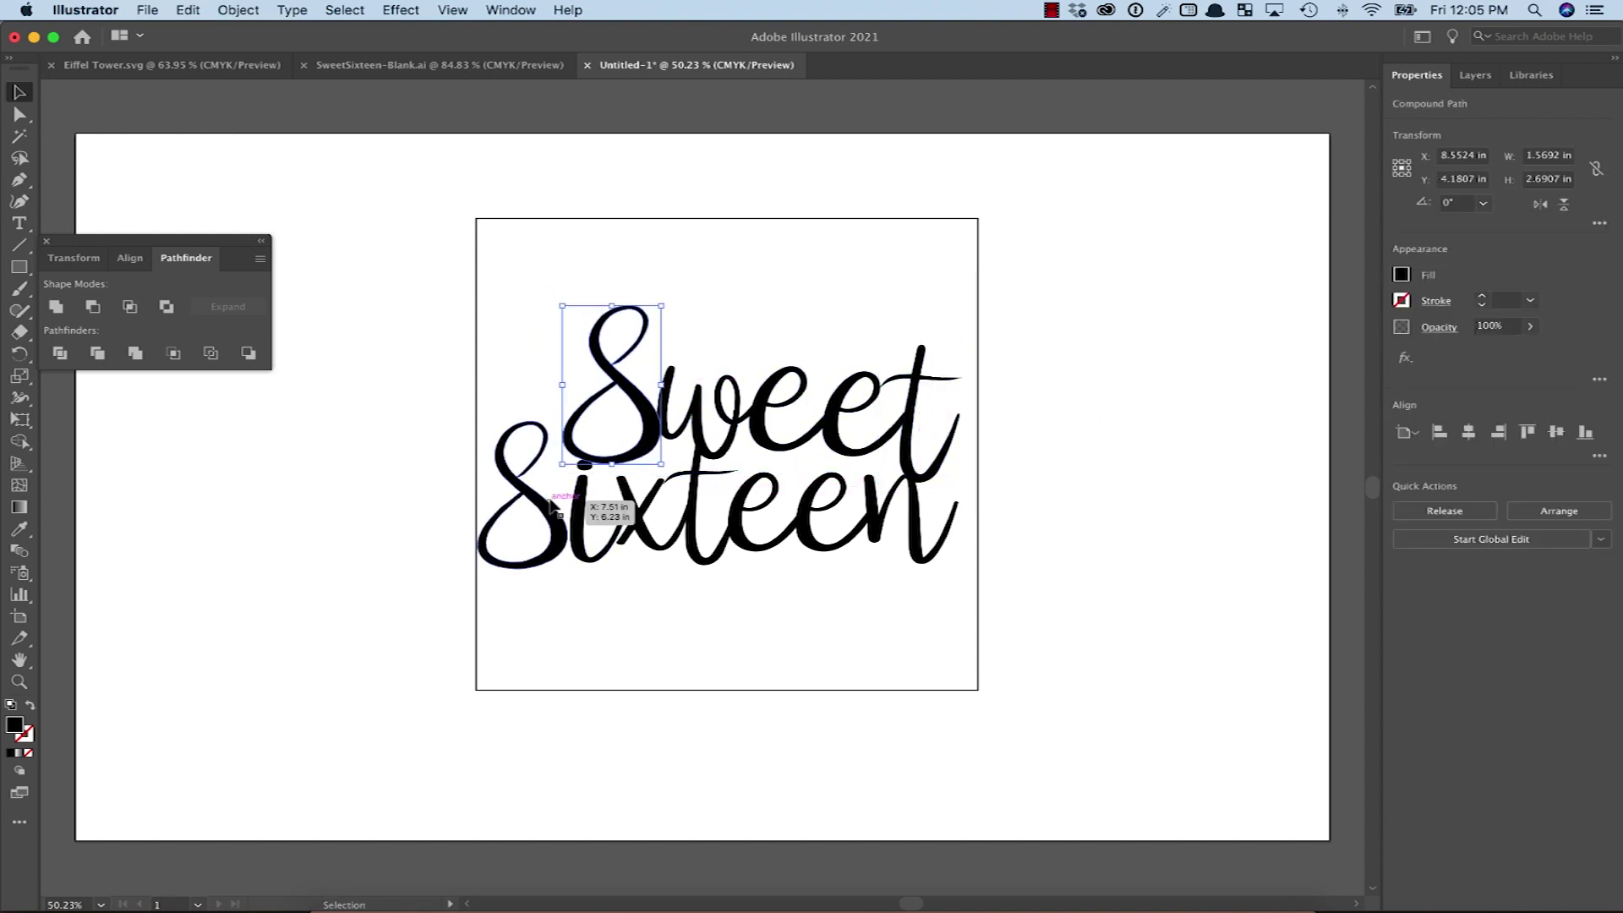
left_click(596, 515)
left_click(553, 524)
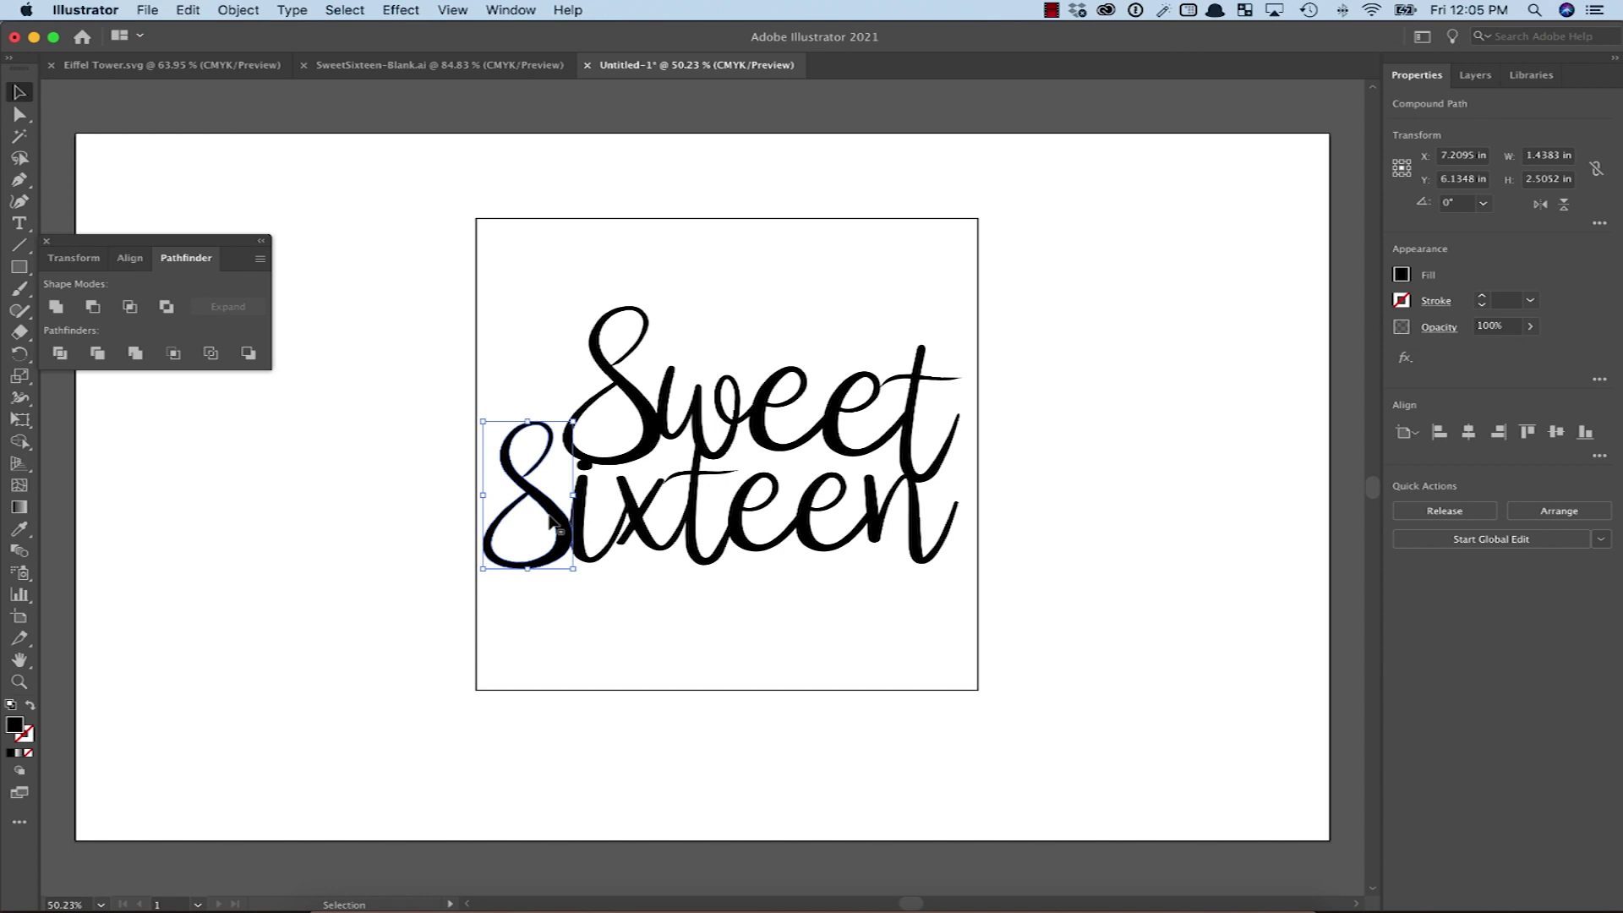
Step: Select the whole Sweet Sixteen lettering
left_click(1133, 538)
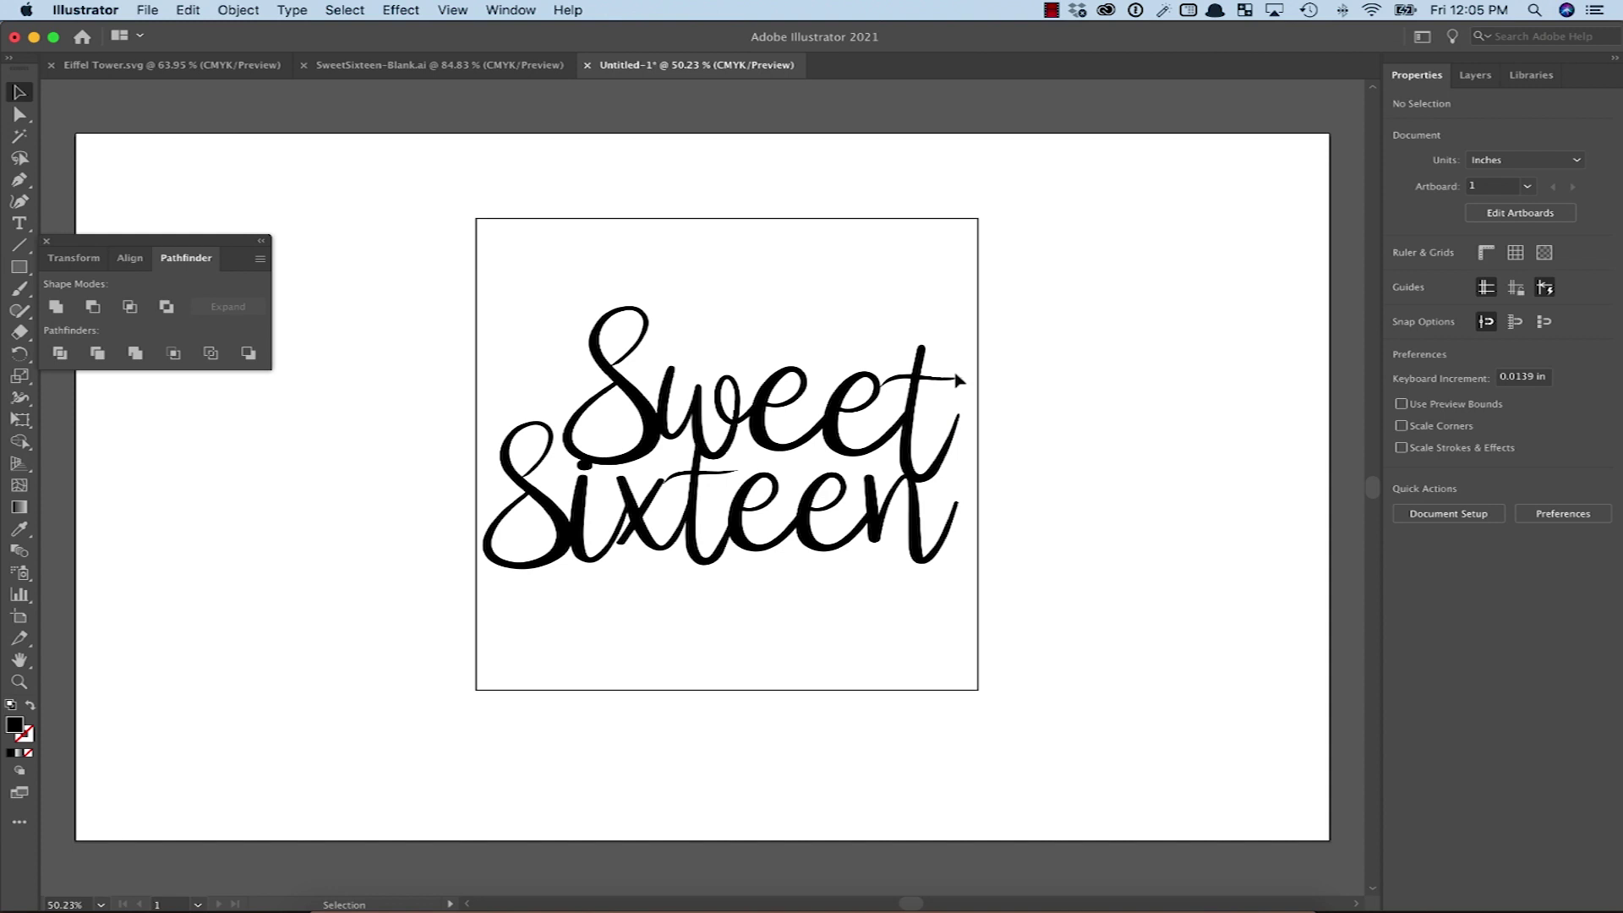
left_click(922, 421)
scroll(1178, 645, "up", 3)
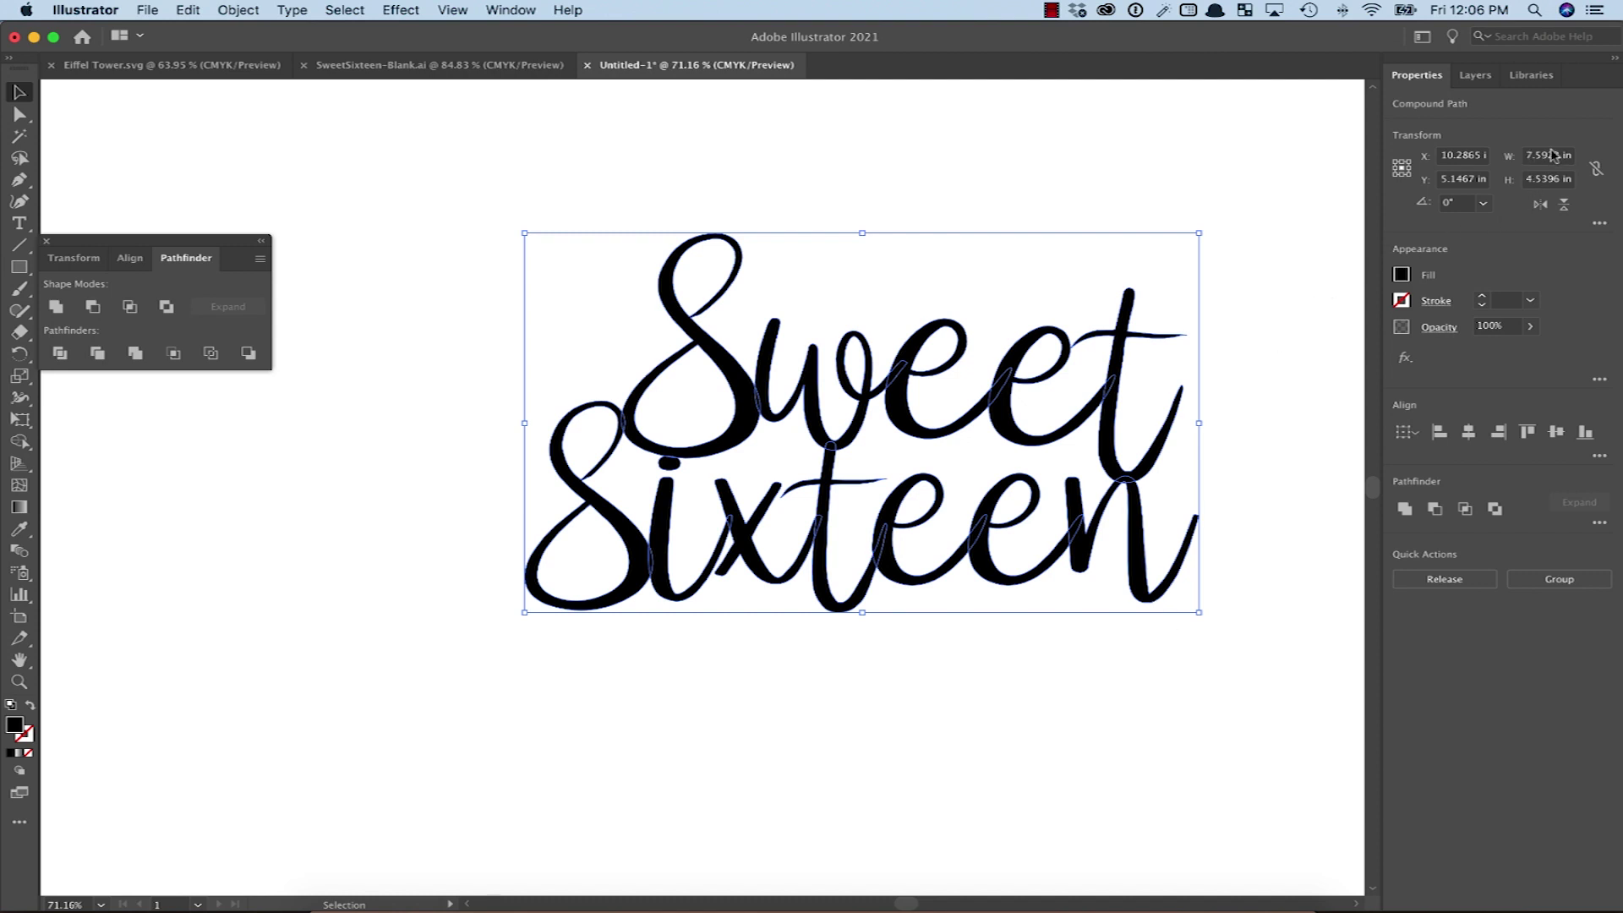
Step: Create a 7.5 by 0.25 inch bar and move it up under Sixteen
left_click(19, 268)
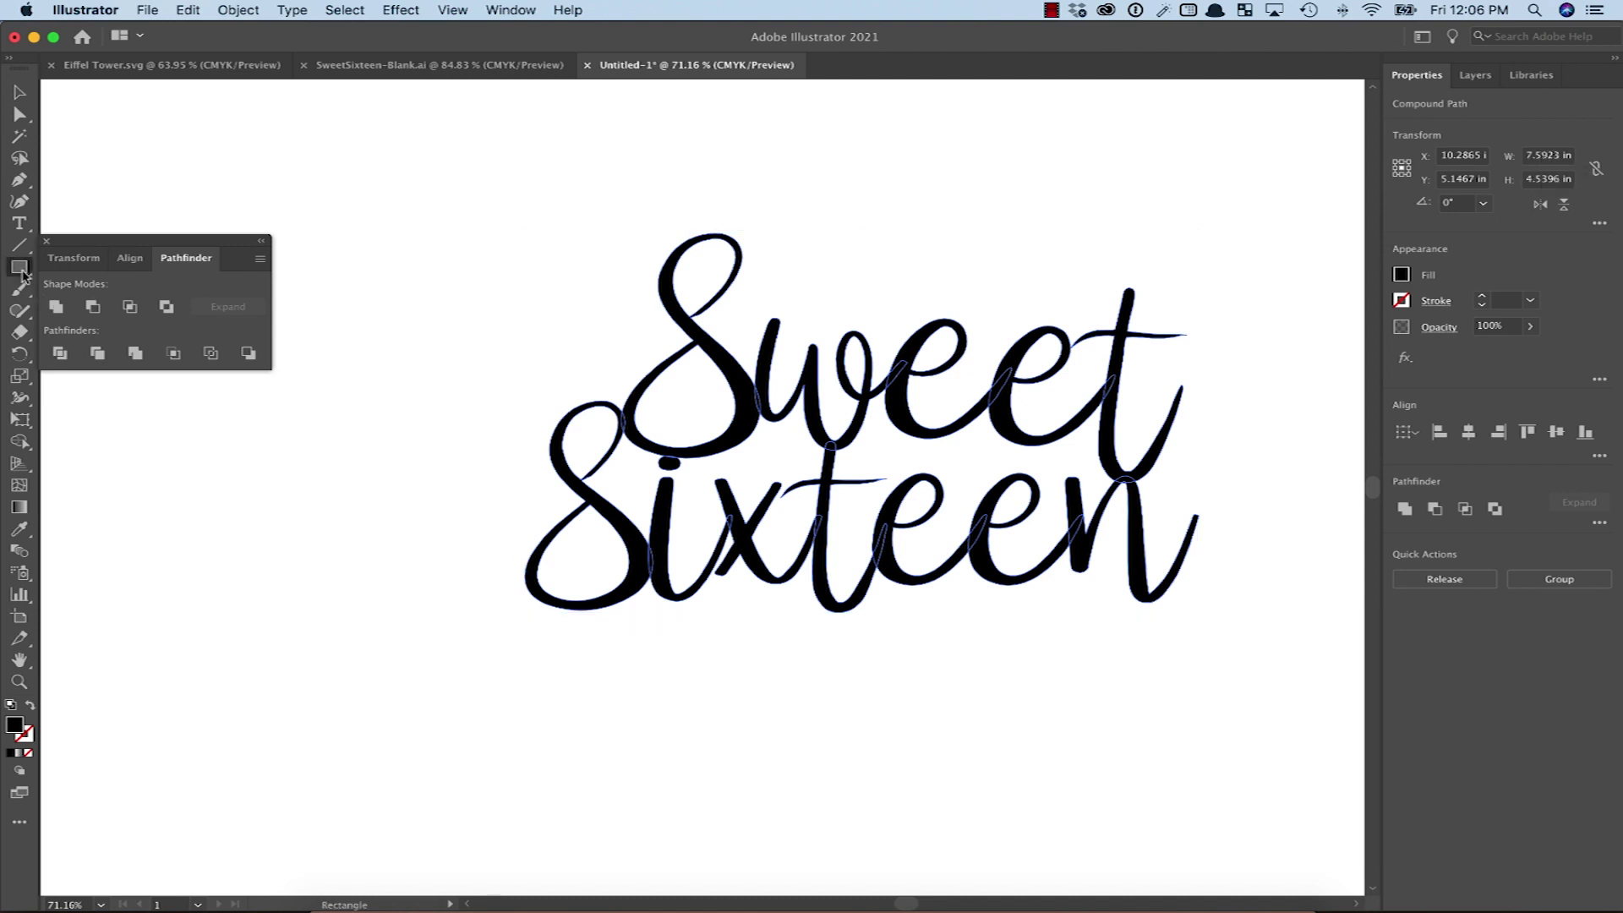
left_click(563, 708)
type("7.5")
key("Tab")
type(".25")
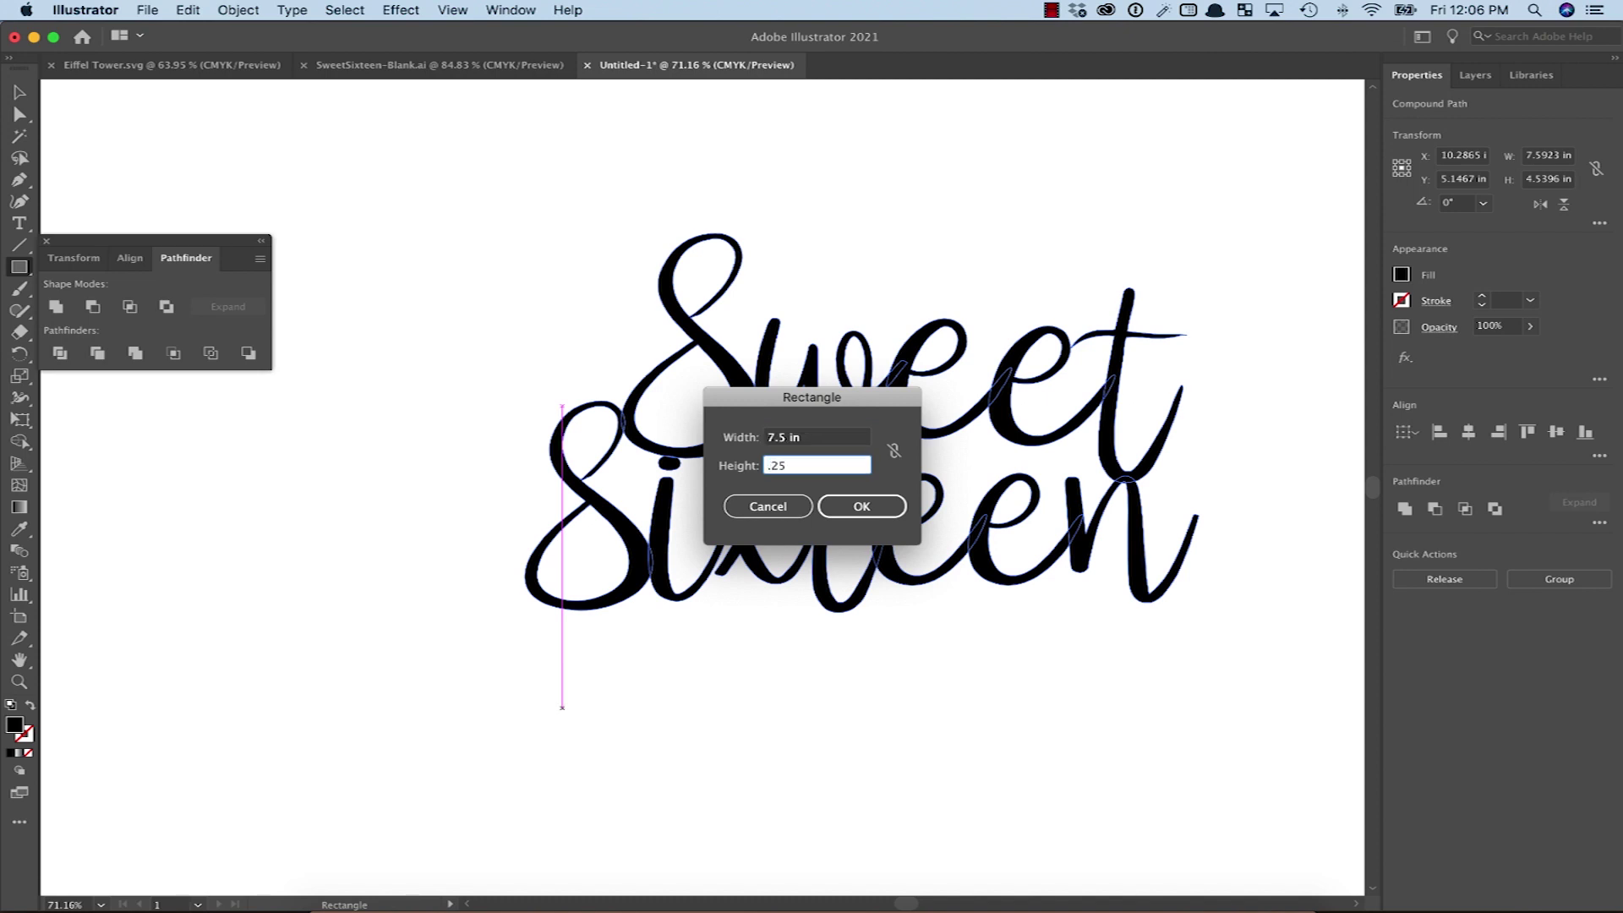
key("Return")
key("v")
left_click_drag(812, 727, 772, 614)
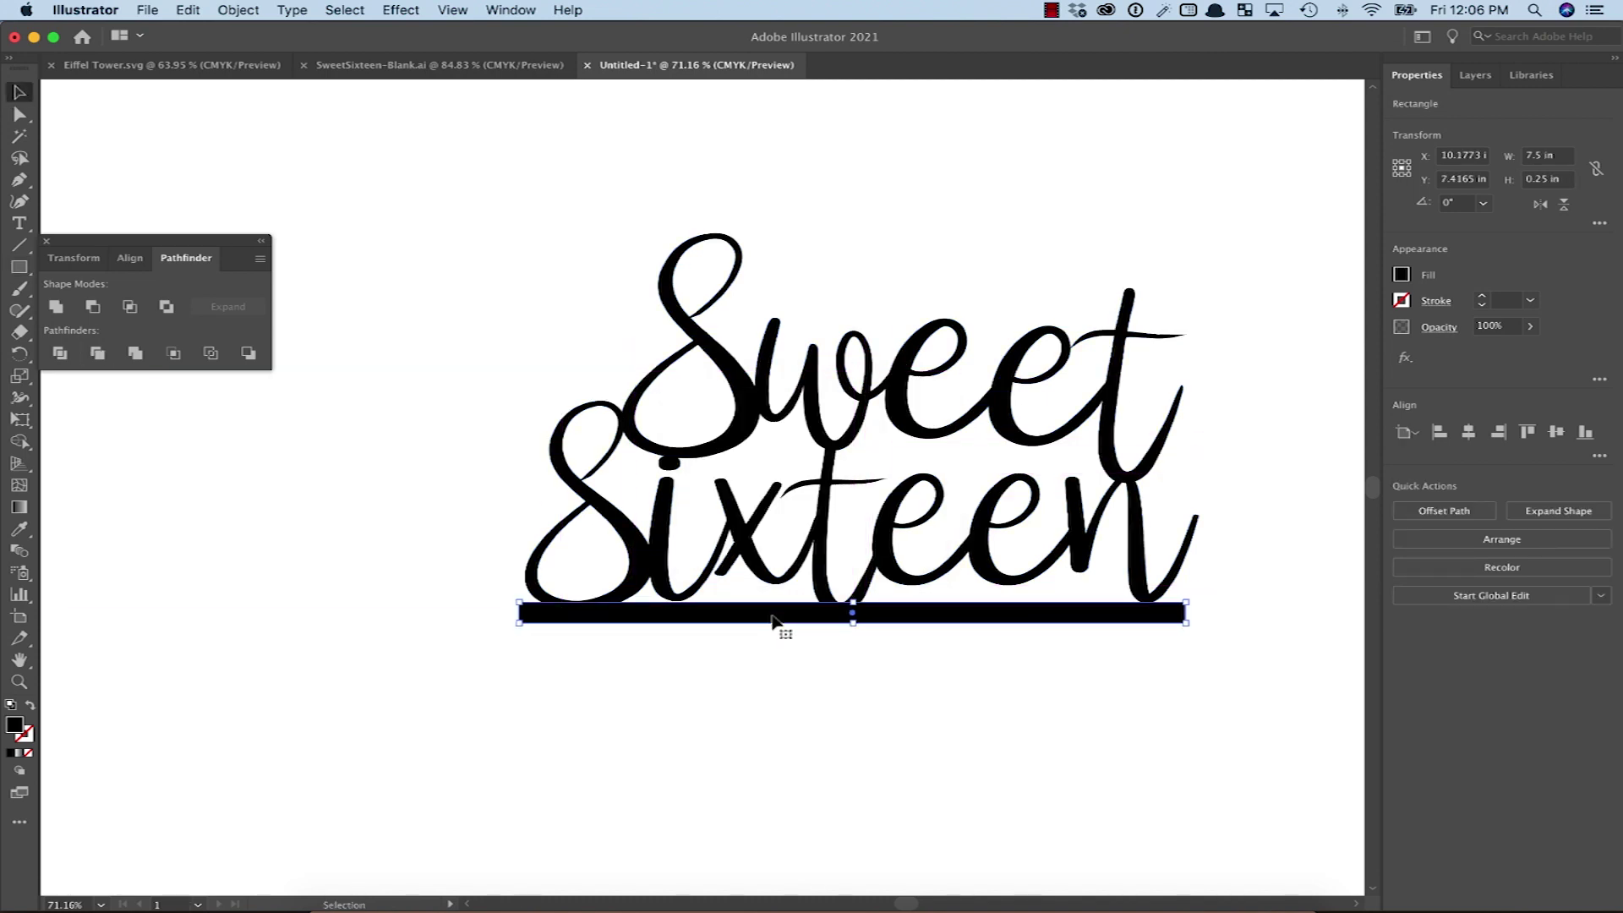
Step: Check the n and i of Sixteen where they rest on the bar
left_click(880, 699)
scroll(1079, 605, "up", 5)
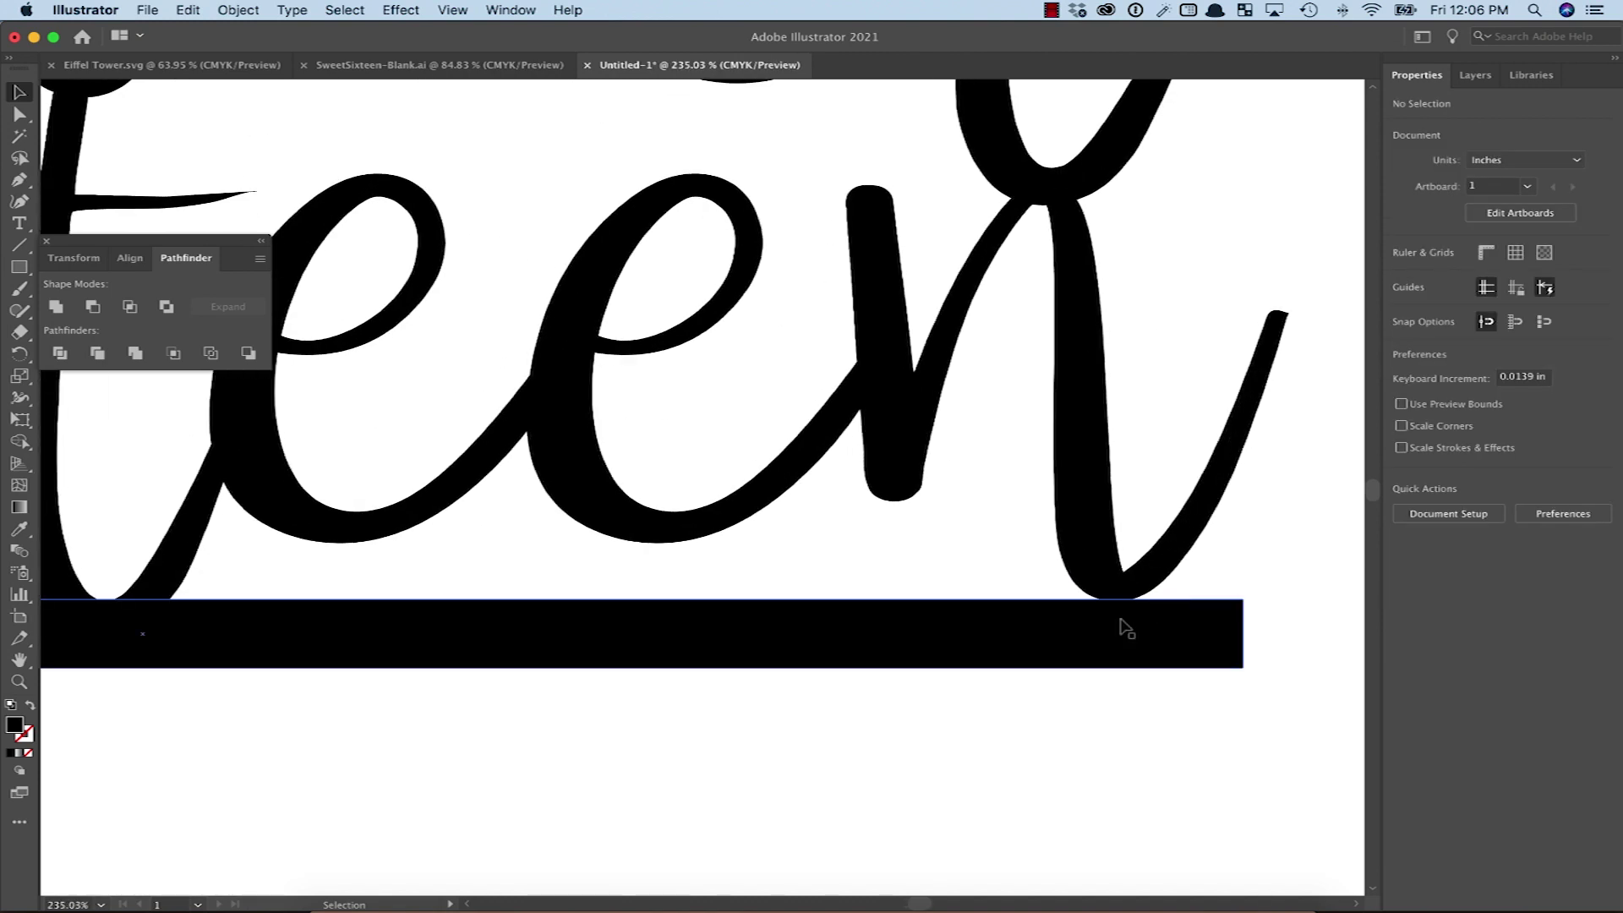
left_click(1116, 577)
left_click(783, 787)
scroll(783, 786, "down", 5)
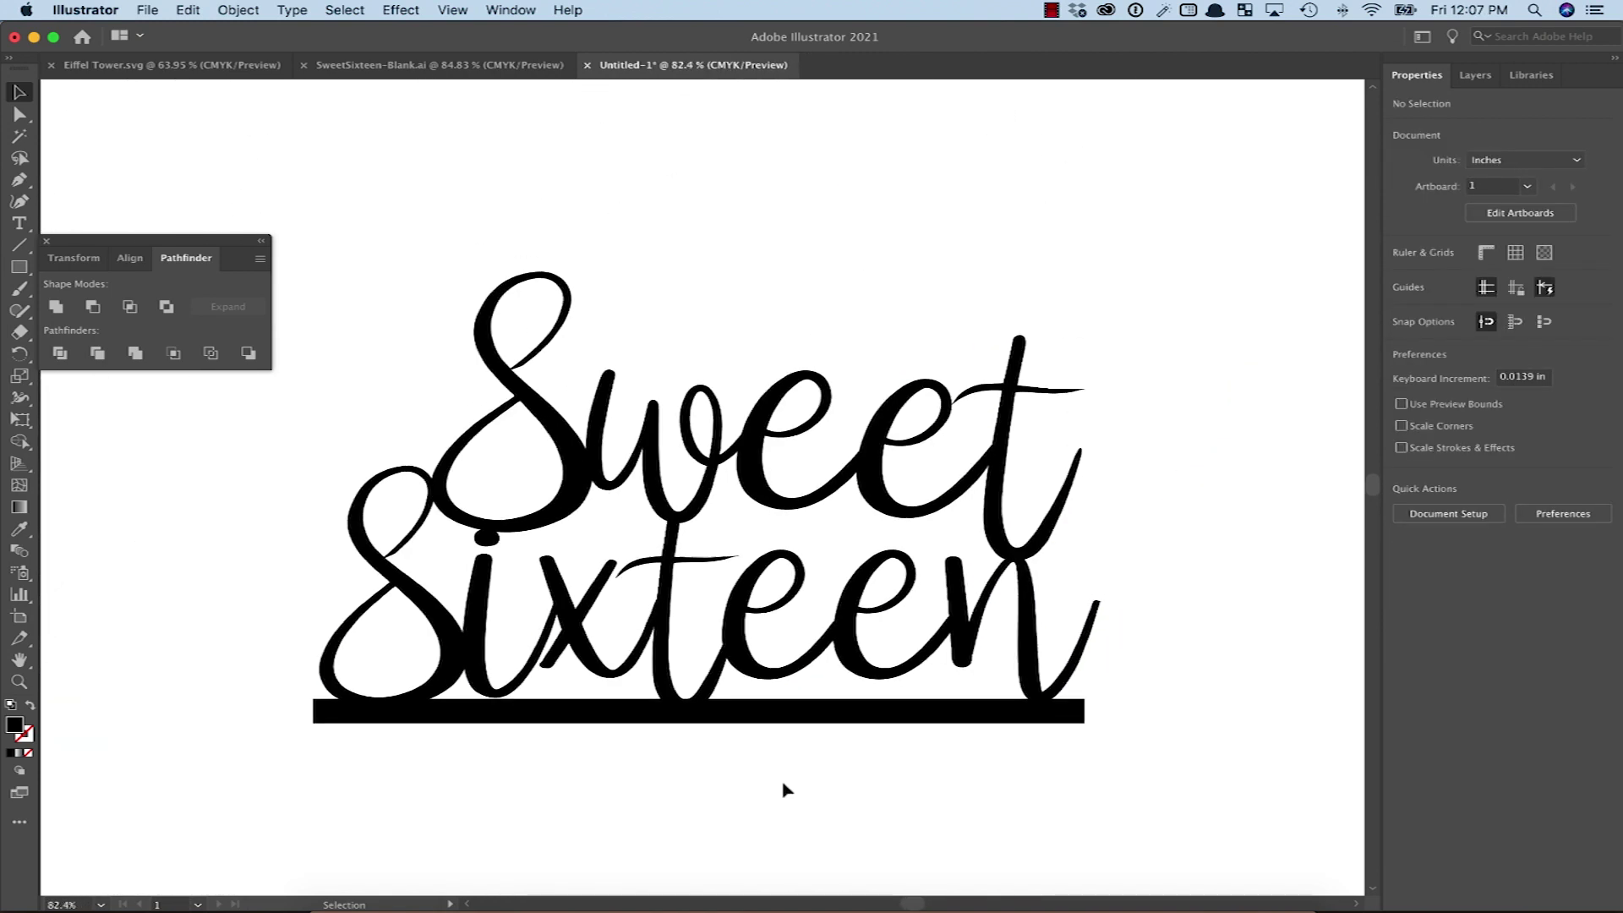
left_click(526, 672)
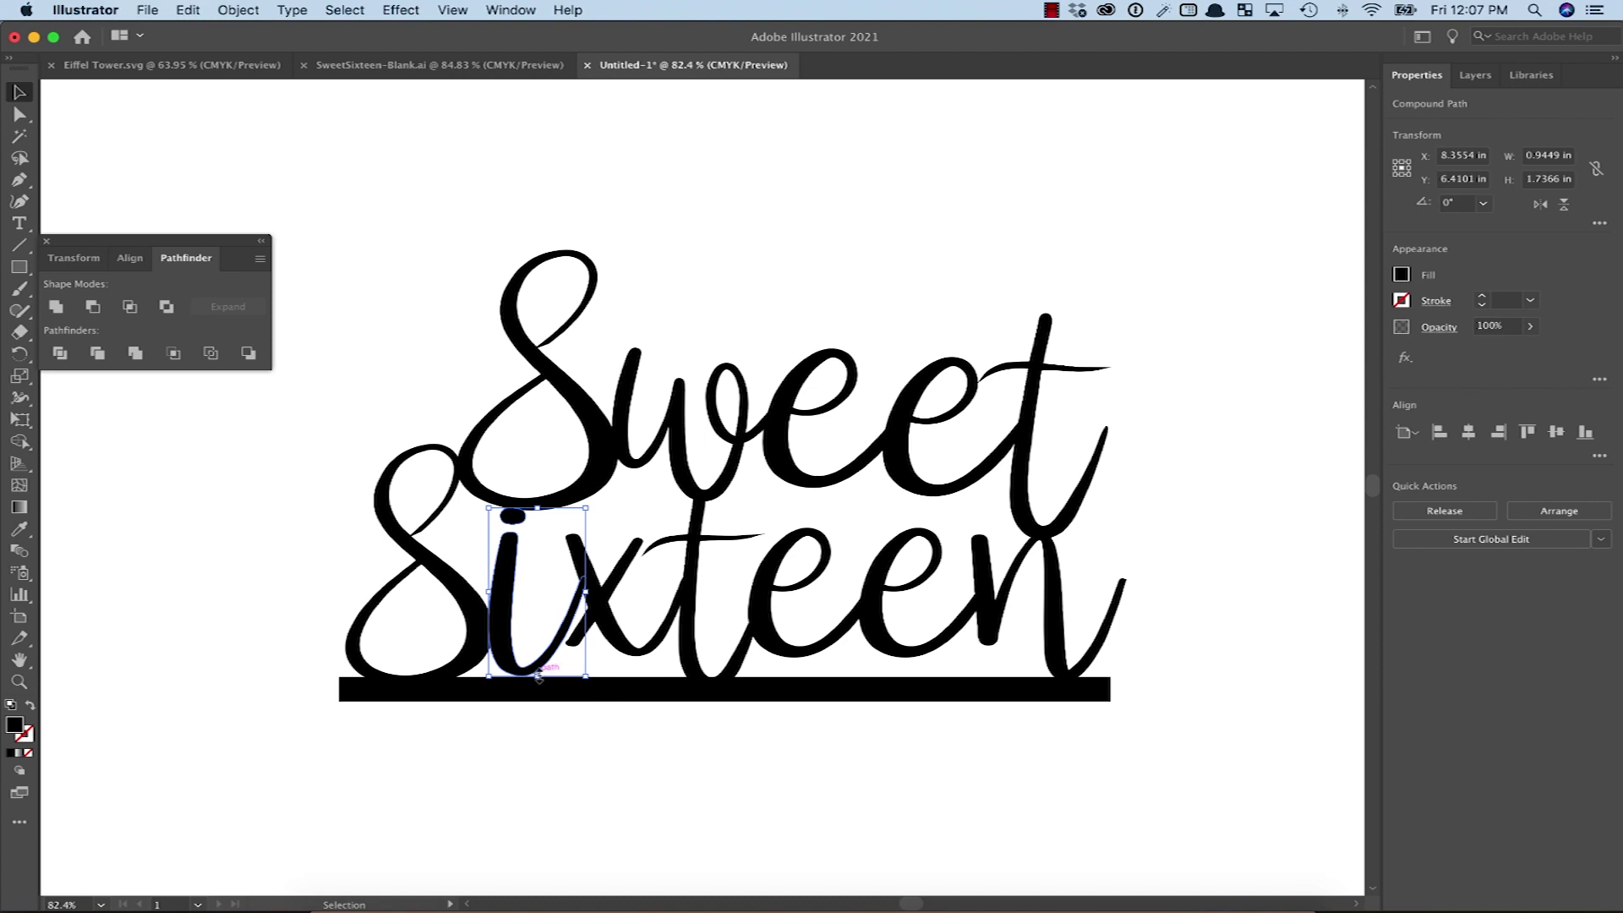
Step: Create a 0.2 by 1.75 inch stem and place it under the bar's left end
left_click(573, 765)
key("m")
key("super+0")
left_click(556, 848)
key("Tab")
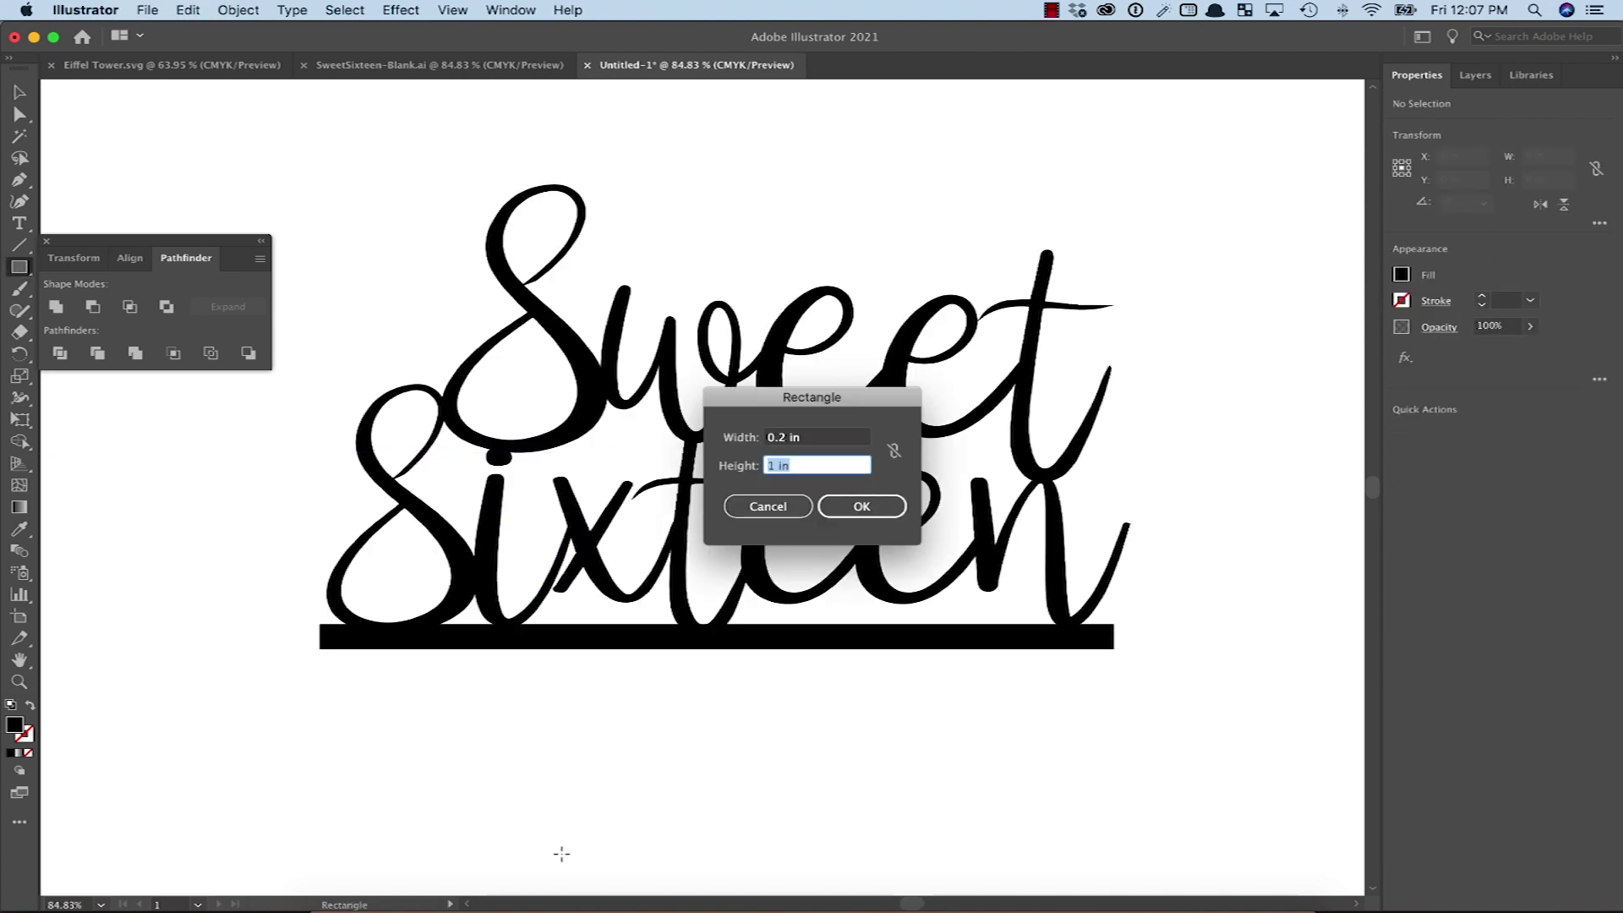
type("1.75")
key("BackSpace")
type("75")
key("Return")
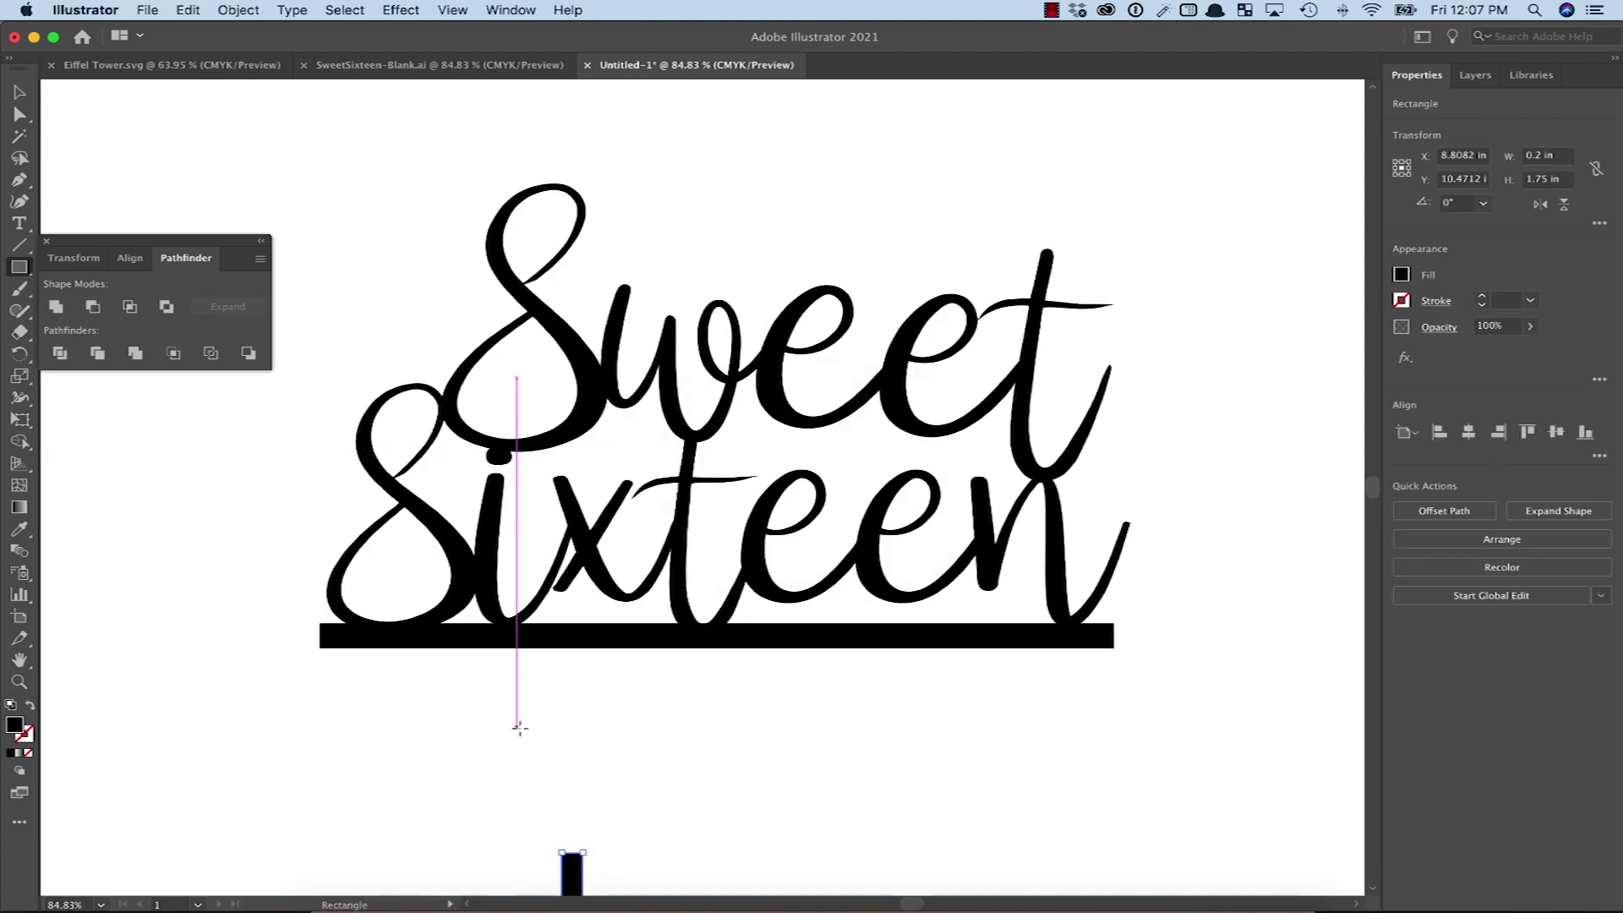
left_click(19, 91)
left_click_drag(573, 875, 352, 659)
Step: Duplicate the stem under the bar's right end and marquee-select all the artwork
key("super+c")
key("super+v")
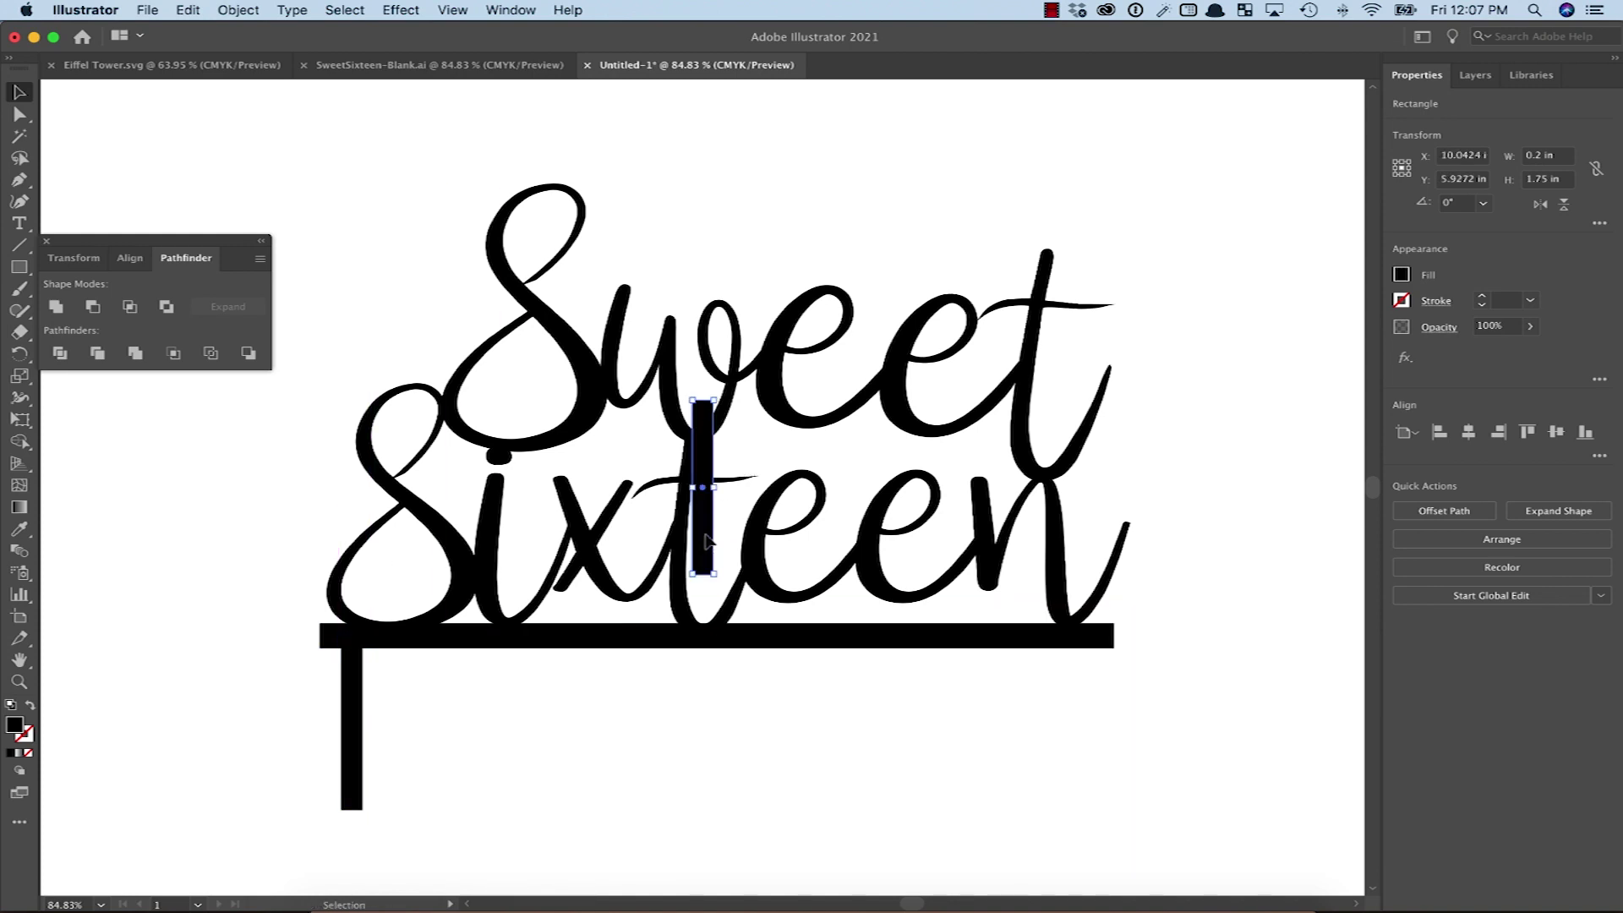
left_click_drag(708, 541, 1092, 782)
left_click(287, 161)
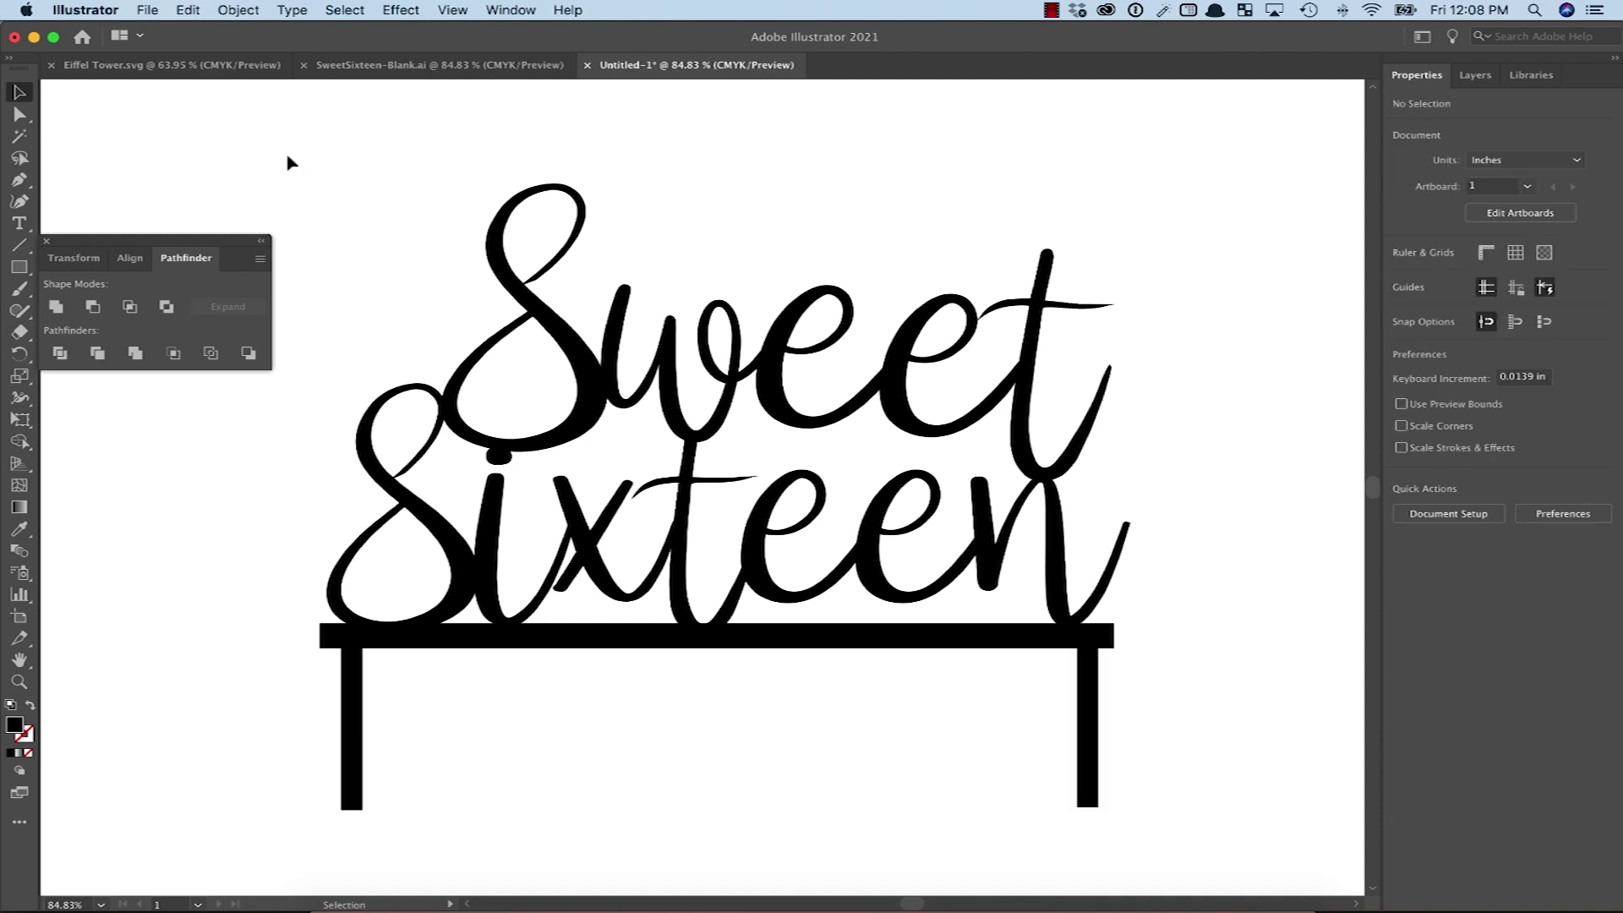
left_click_drag(288, 162, 1218, 566)
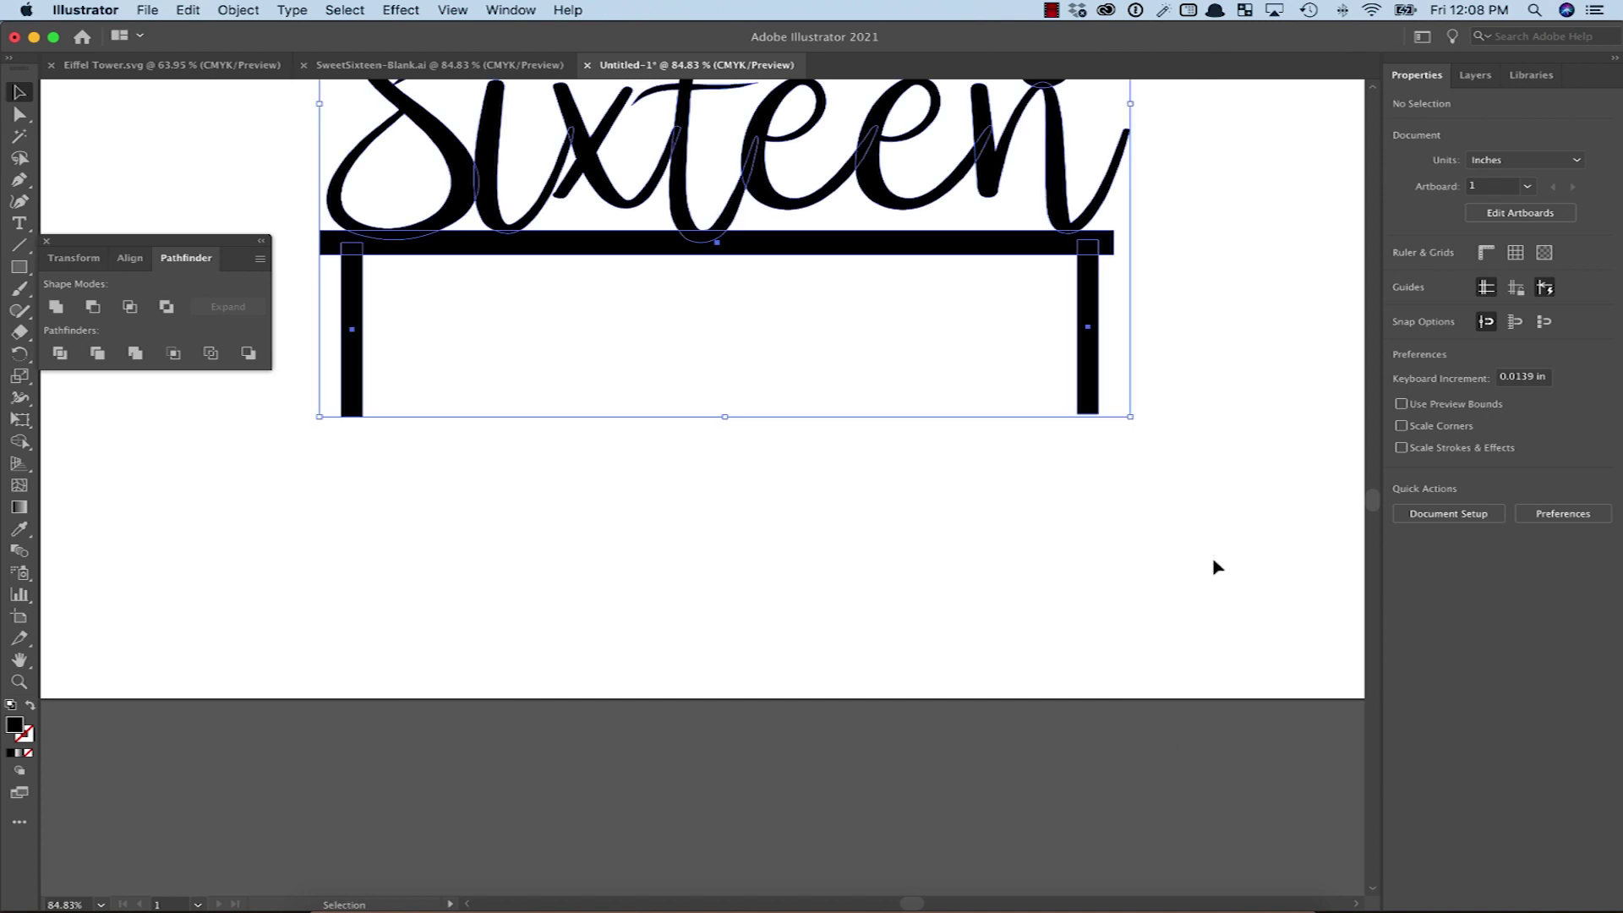
Step: Unite the lettering, bar and stems with Pathfinder
scroll(1217, 566, "up", 5)
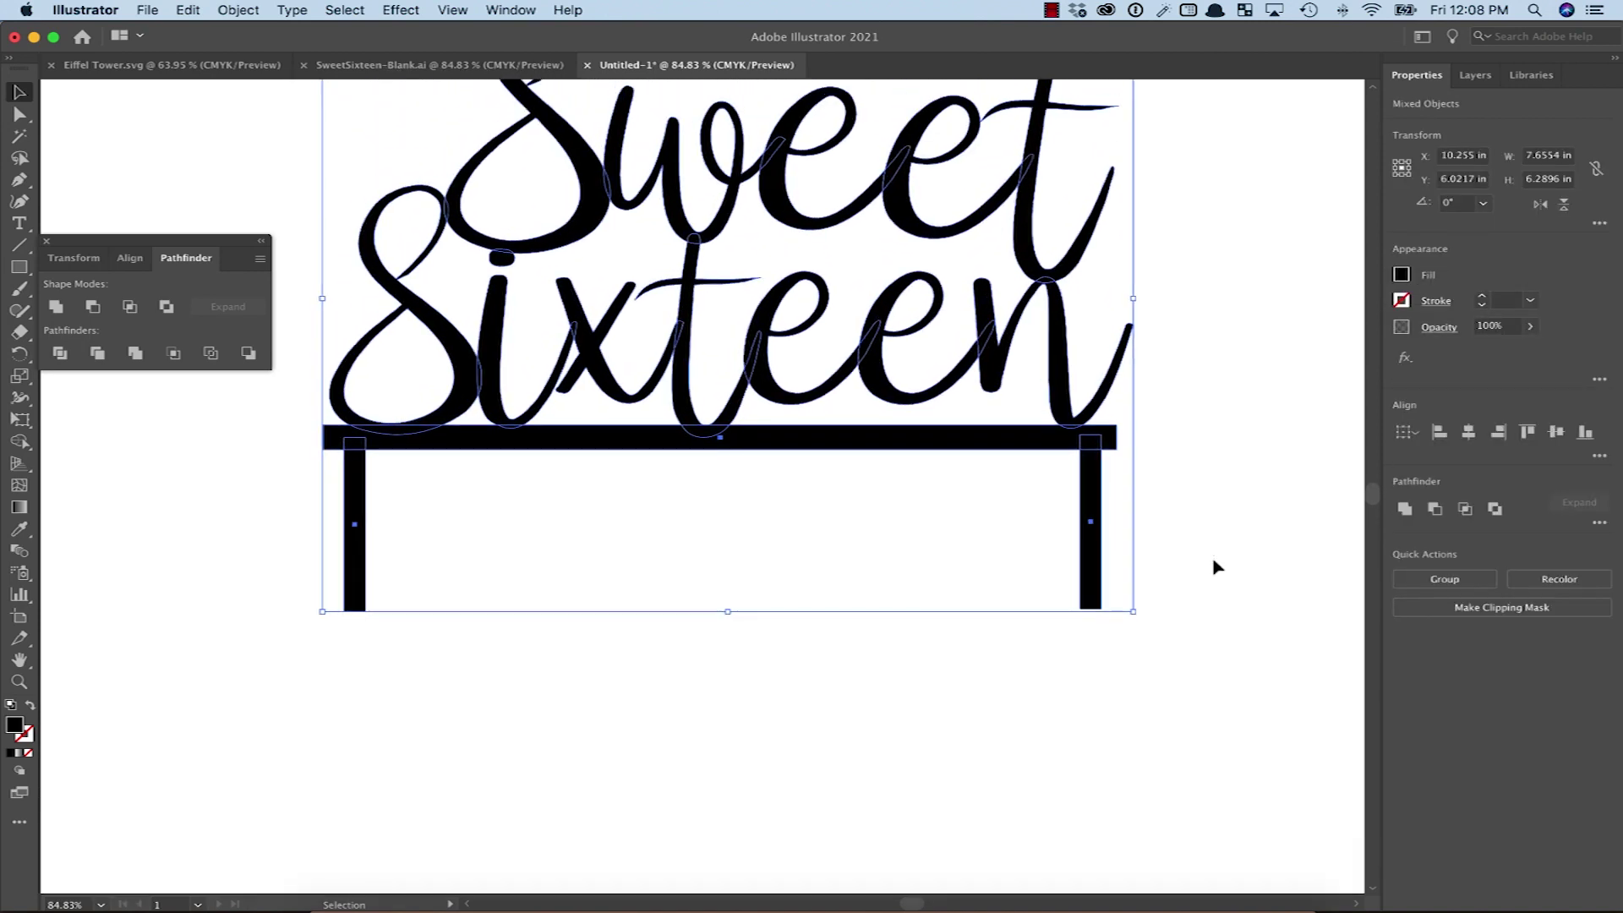
scroll(1217, 566, "up", 4)
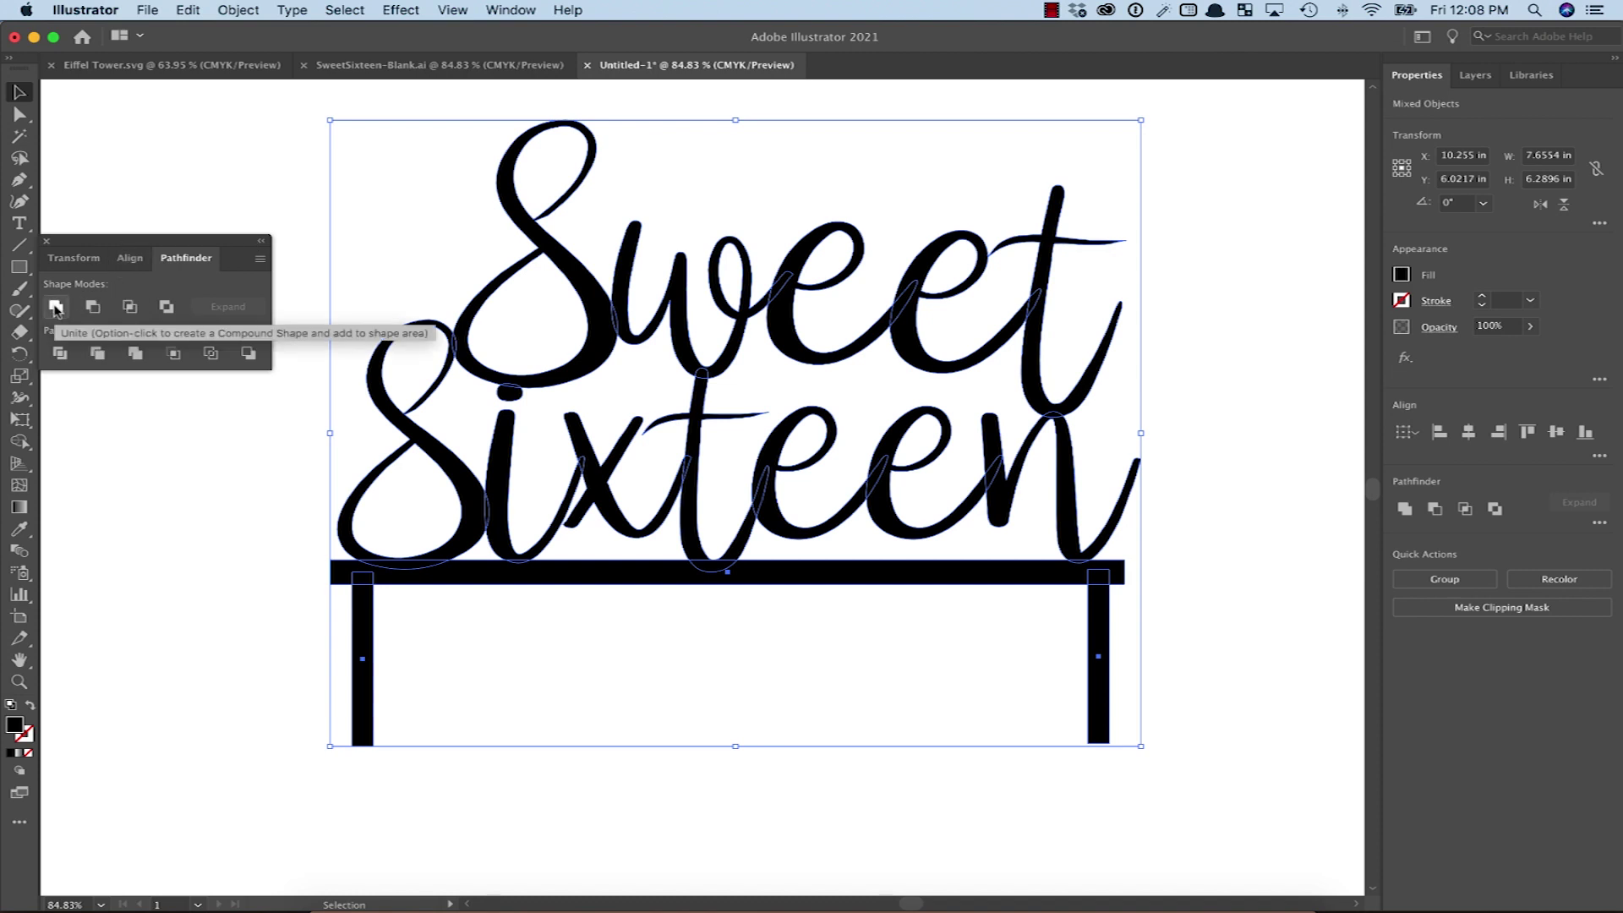
left_click(55, 308)
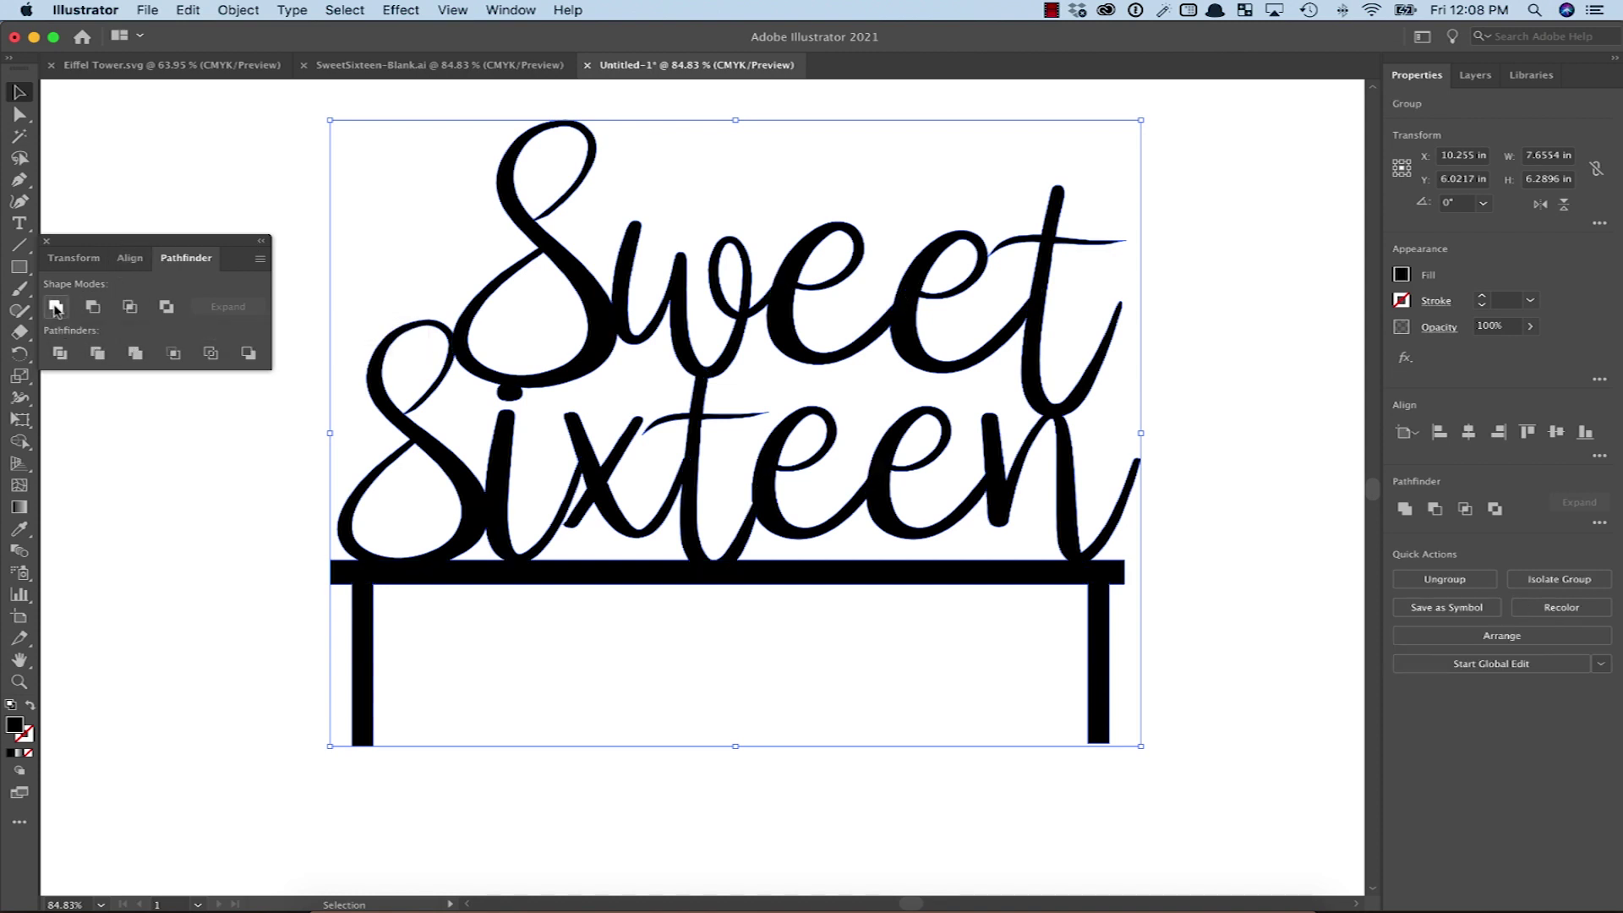
Step: Set the united shape to no fill with a dark 0.001 stroke
left_click(1402, 275)
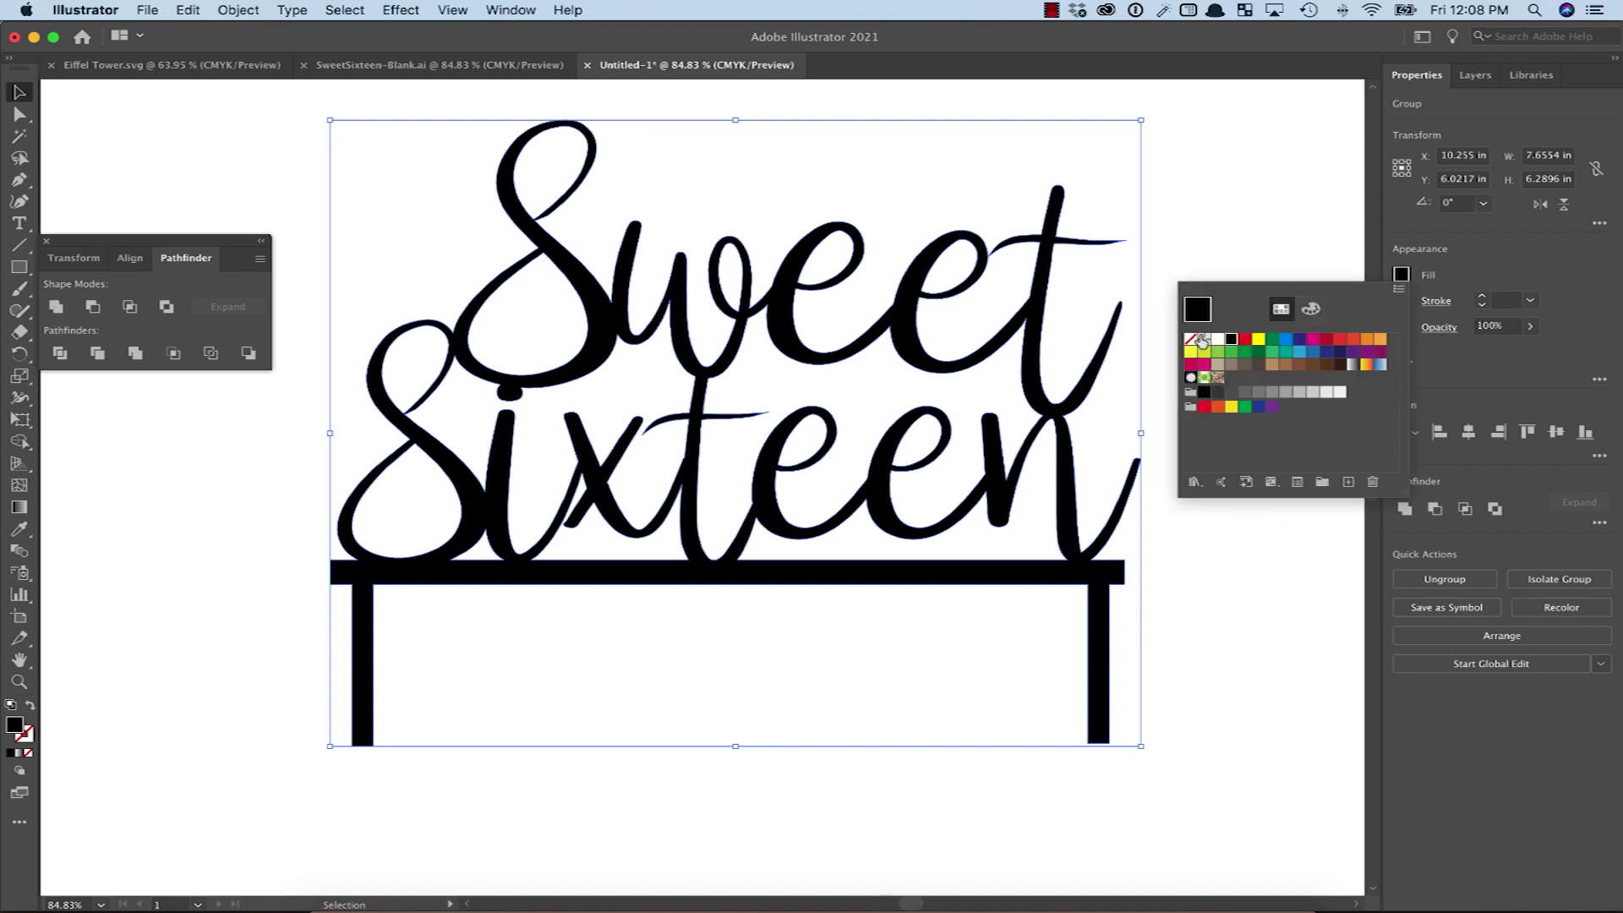
left_click(1200, 341)
left_click(1401, 300)
left_click(1239, 340)
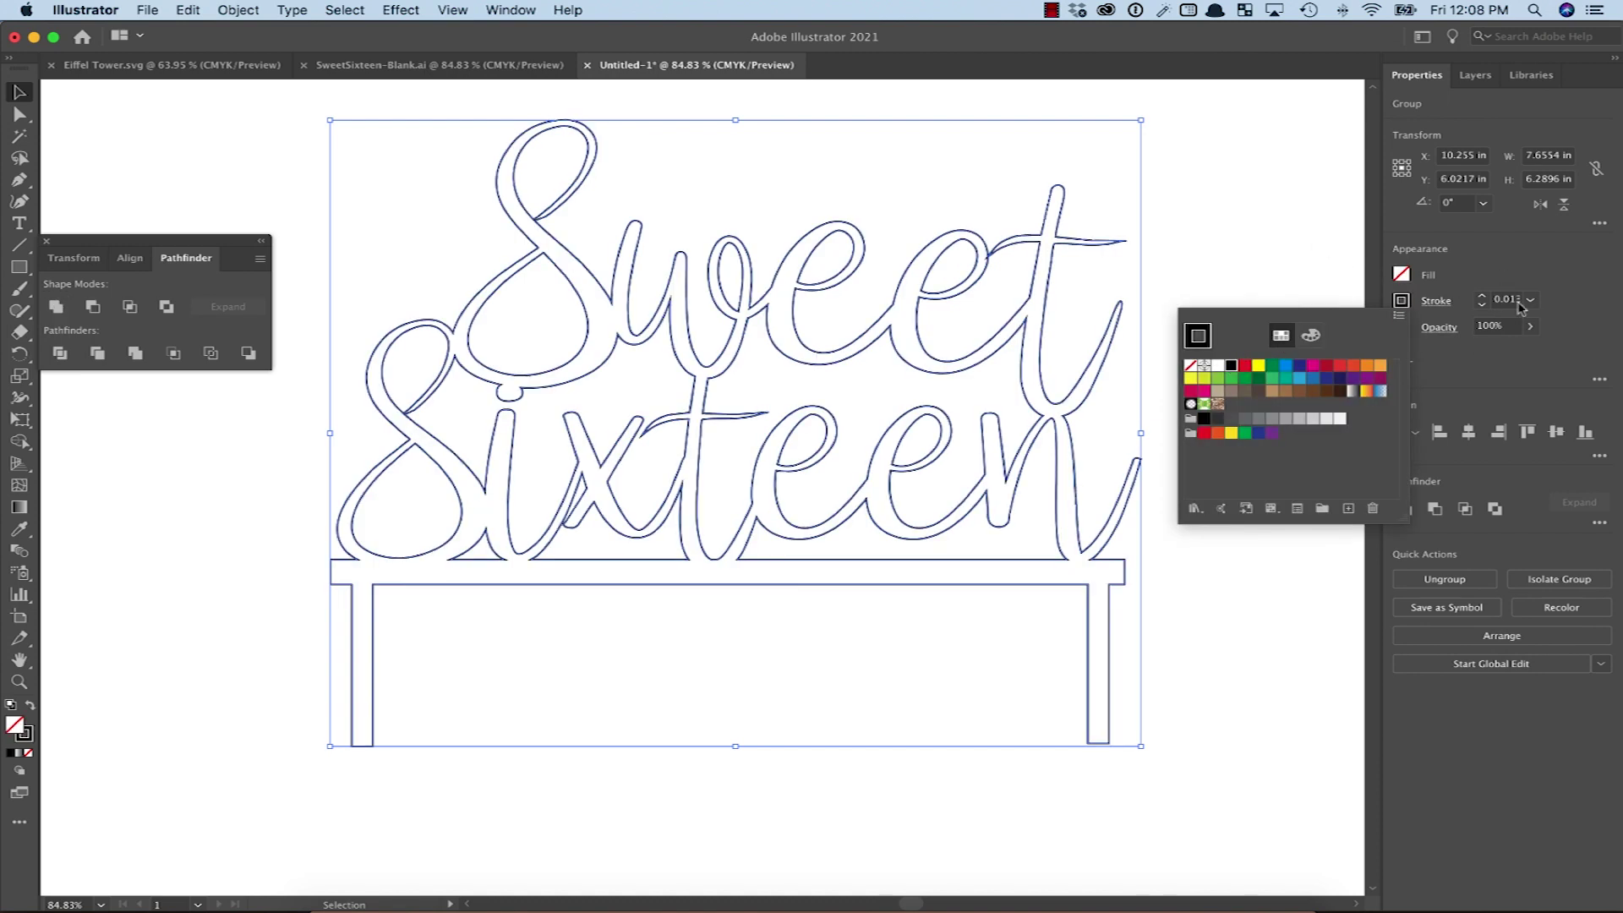
left_click(1506, 300)
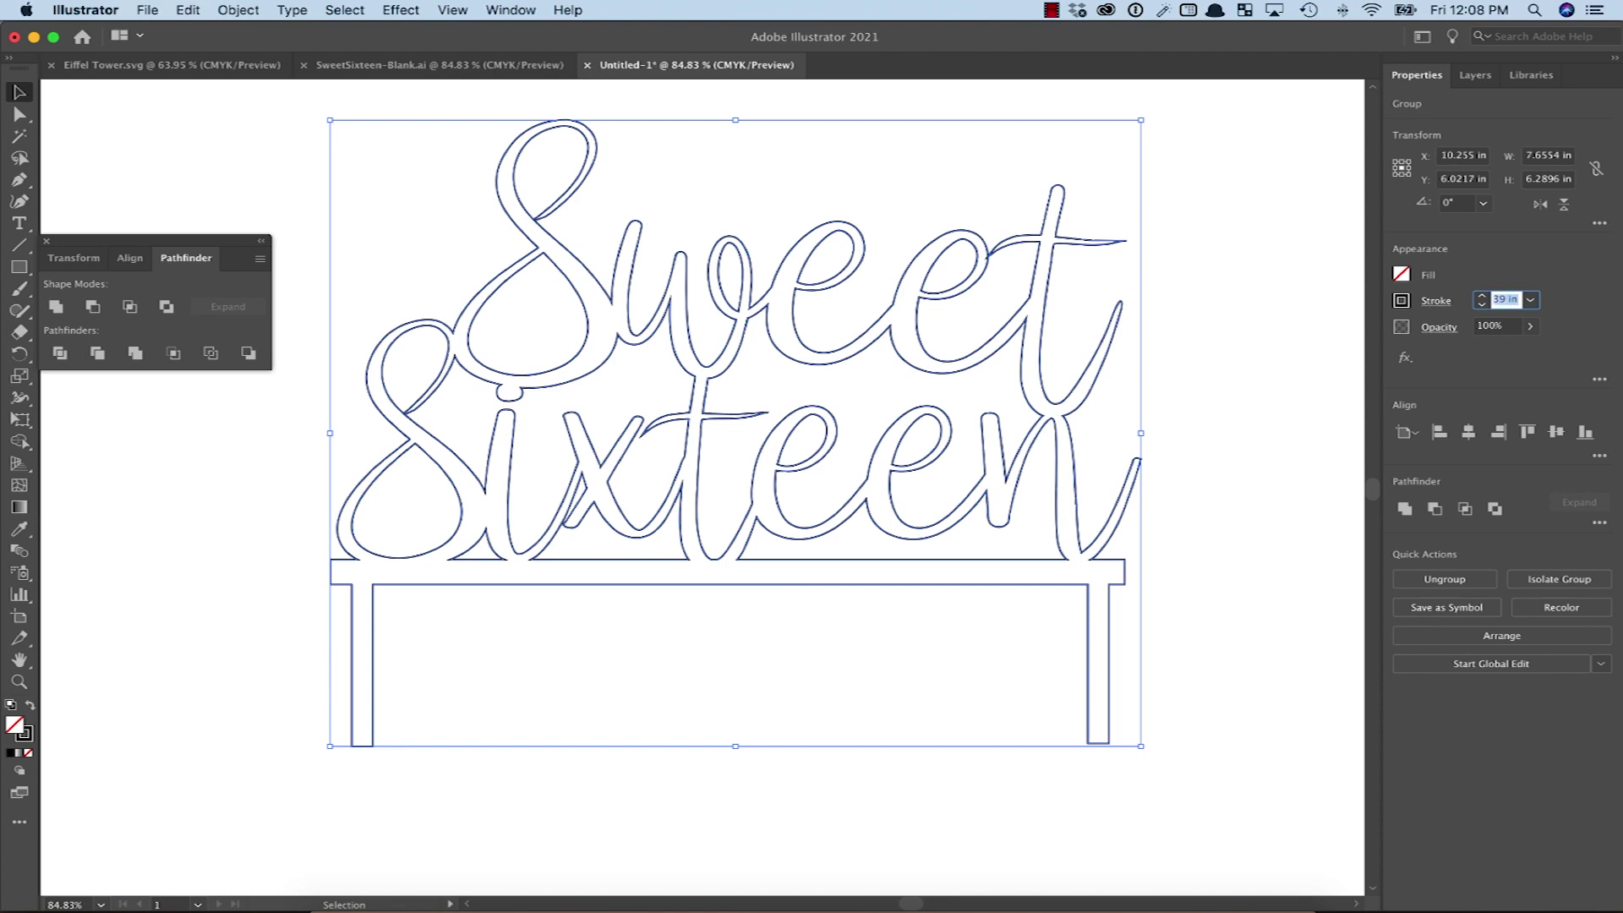
type("0.001")
key("Return")
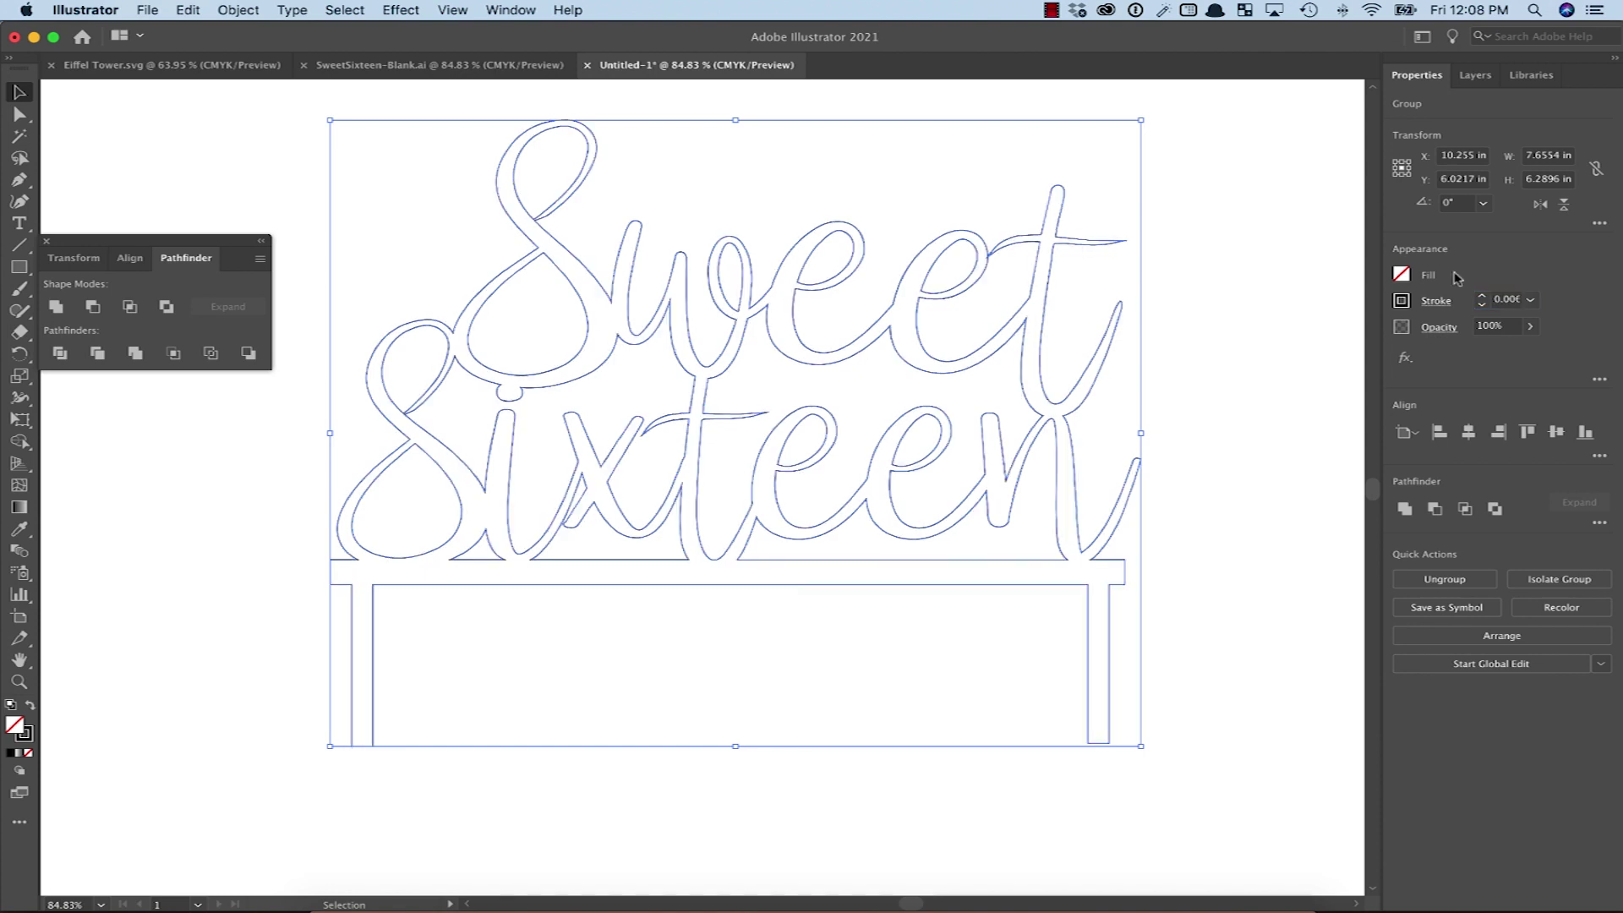
left_click(1274, 335)
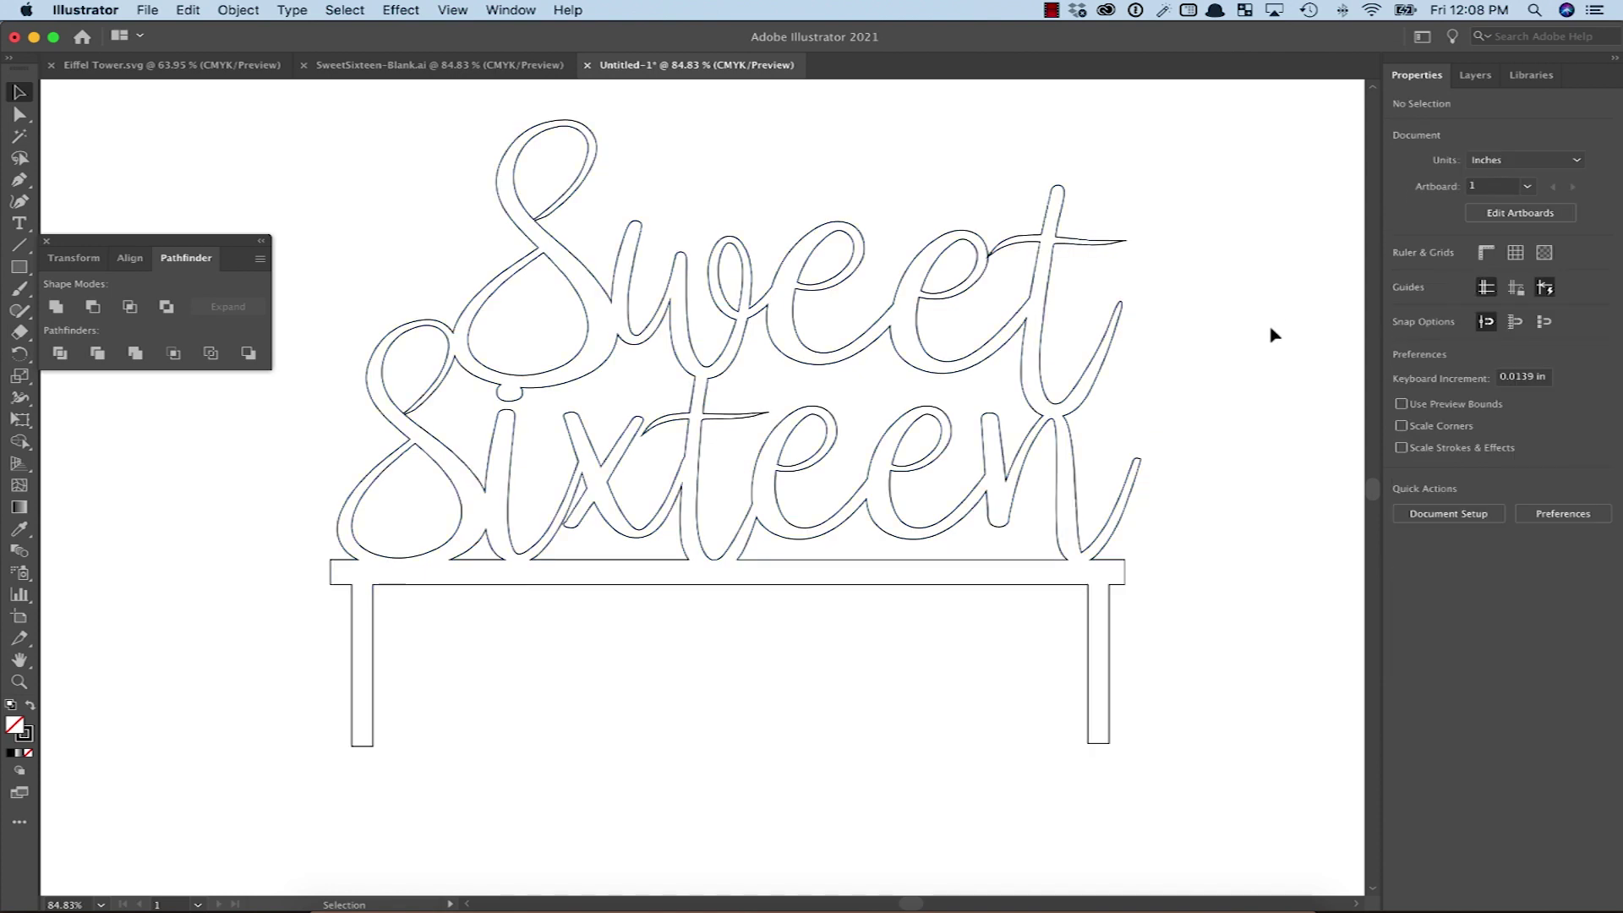